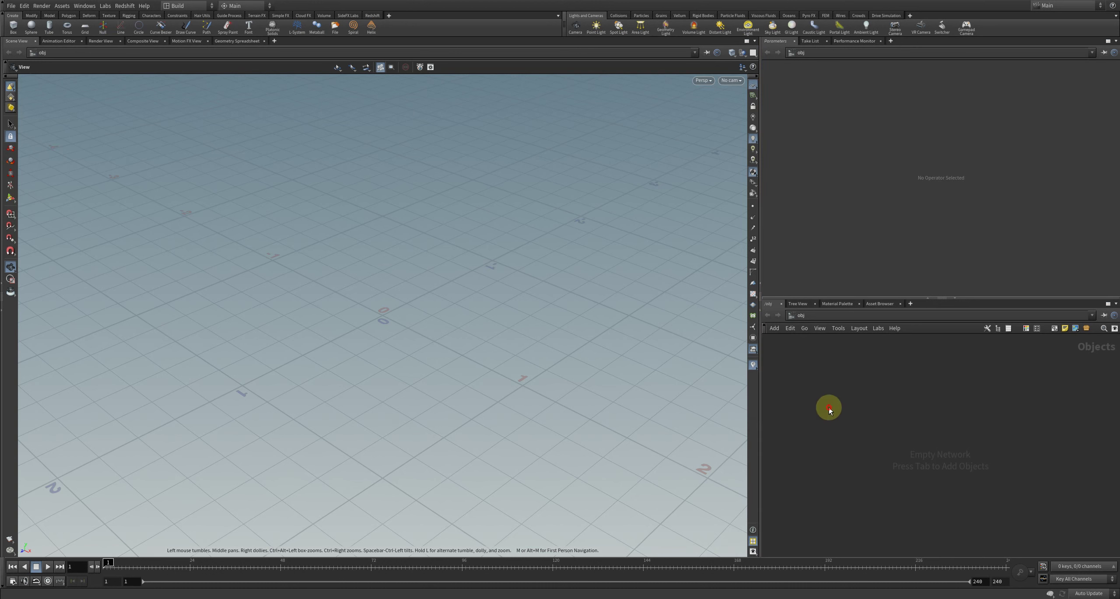
Step: Add a Pig Head test geometry node and orbit the view around the head
{"action": "key", "text": "Tab"}
{"action": "type", "text": "pig"}
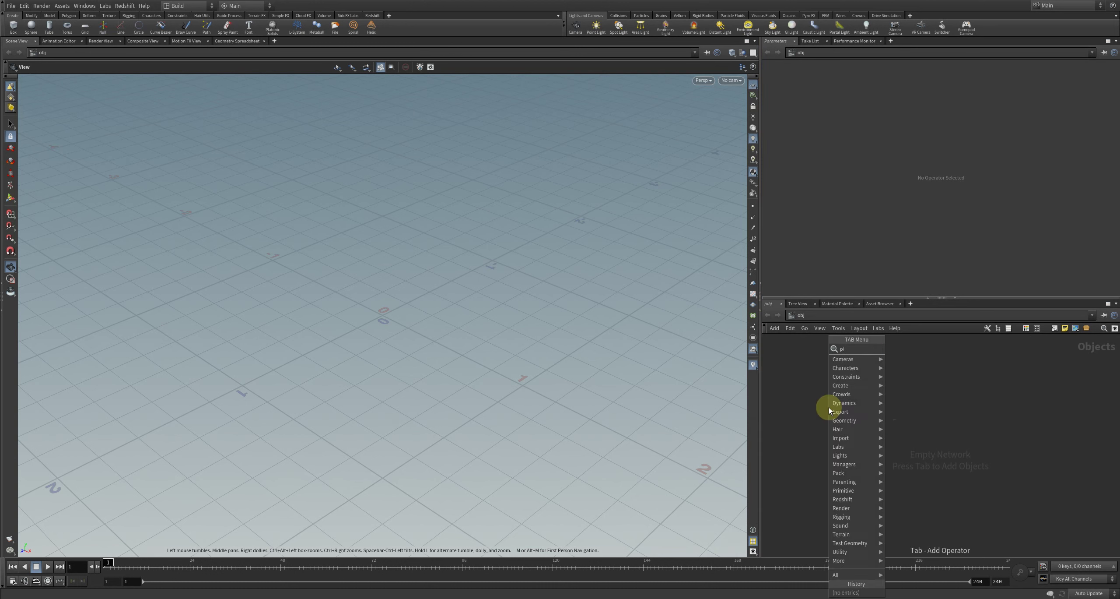
{"action": "key", "text": "Return"}
{"action": "key", "text": "Return"}
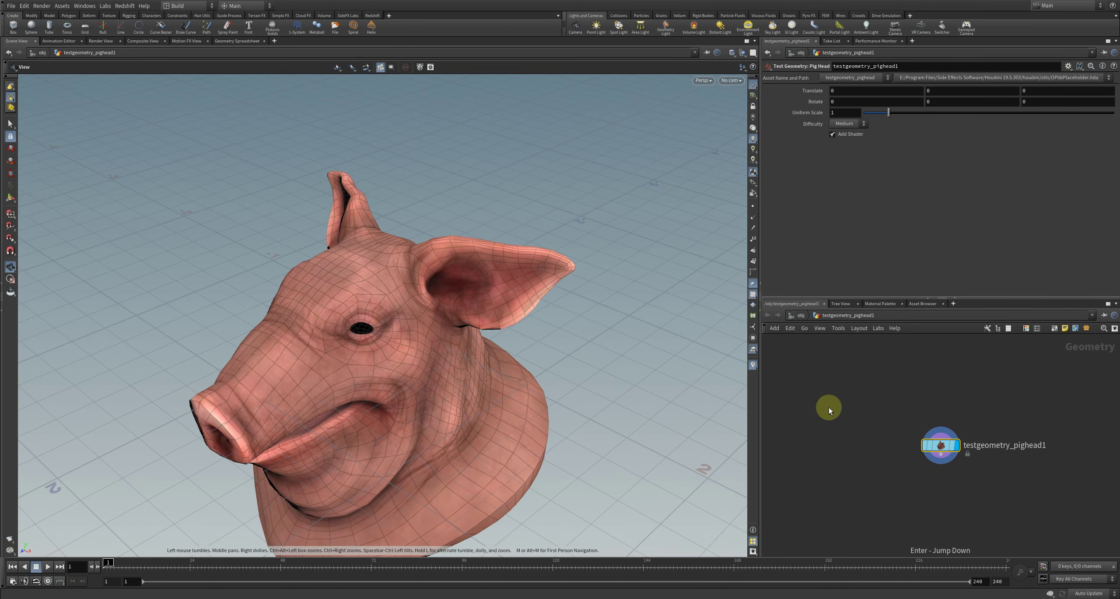
{"action": "mouse_move", "coordinate": [692, 417]}
{"action": "left_mouse_down"}
{"action": "mouse_move", "coordinate": [643, 357]}
{"action": "mouse_move", "coordinate": [645, 340]}
{"action": "left_mouse_up"}
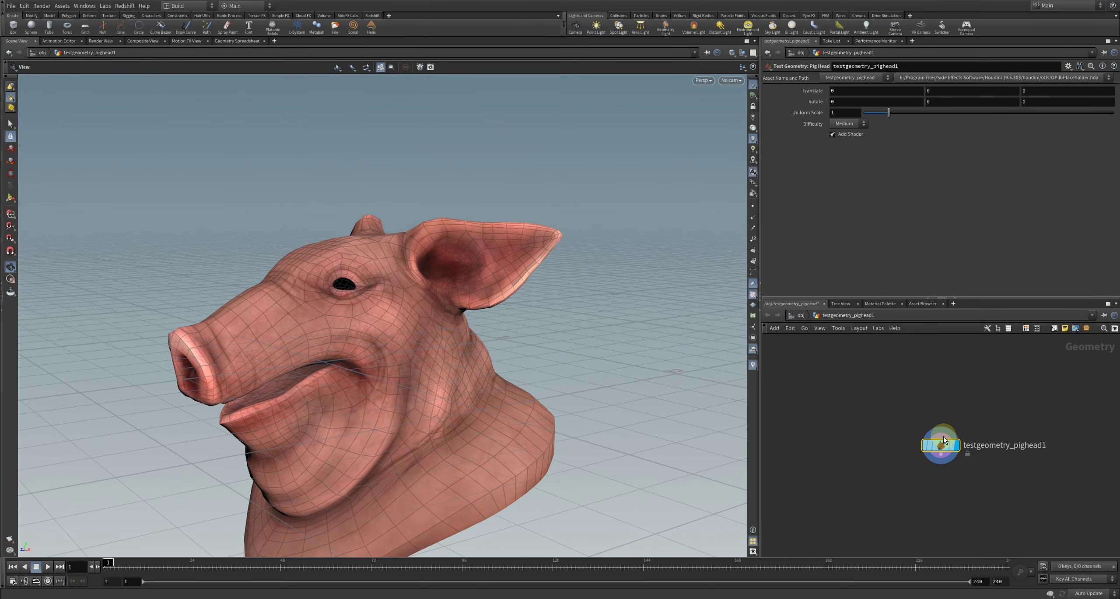
{"action": "left_click_drag", "start_coordinate": [943, 436], "coordinate": [912, 372]}
Step: Add a Subdivide node below the pig head
{"action": "key", "text": "Tab"}
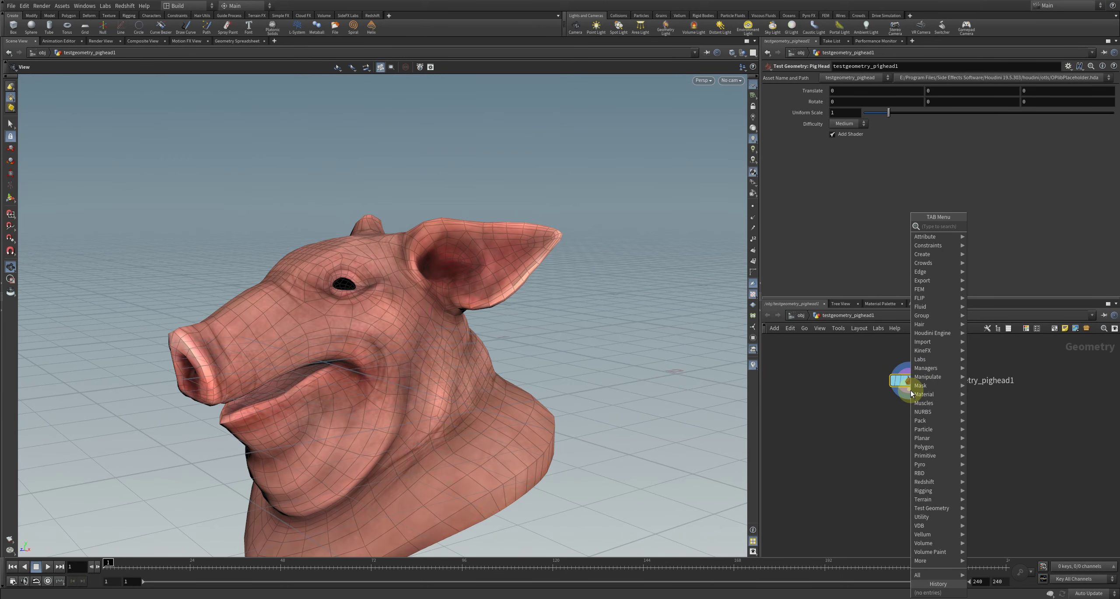
{"action": "type", "text": "subd"}
{"action": "key", "text": "Return"}
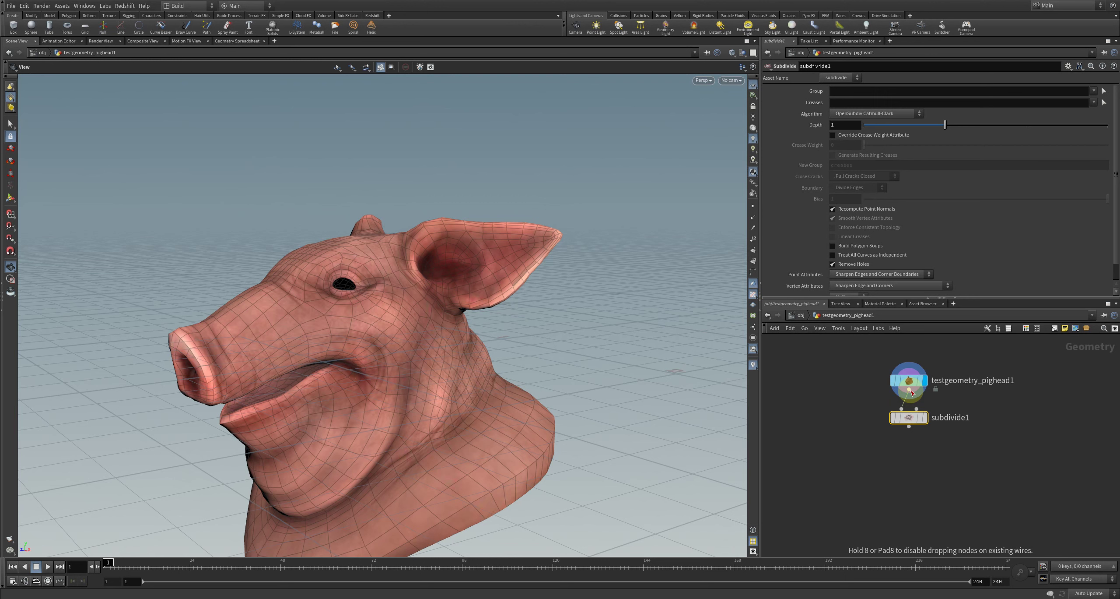
Step: Display subdivide1 and draw a wire from its output to add a connected node
{"action": "left_click", "coordinate": [926, 421]}
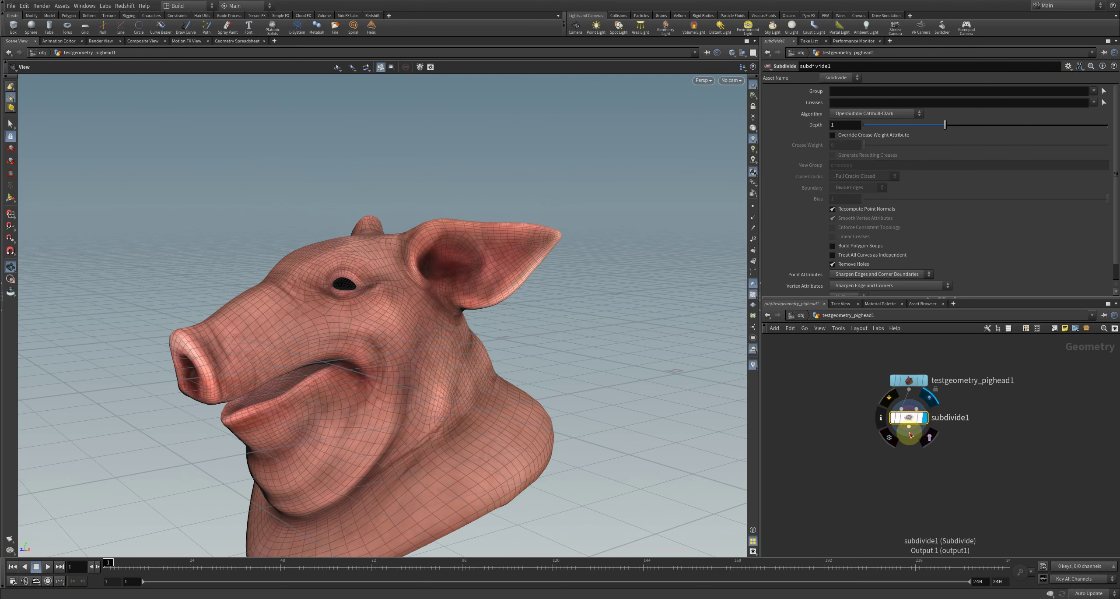
{"action": "left_click", "coordinate": [910, 427]}
{"action": "key", "text": "Escape"}
{"action": "left_click", "coordinate": [910, 435]}
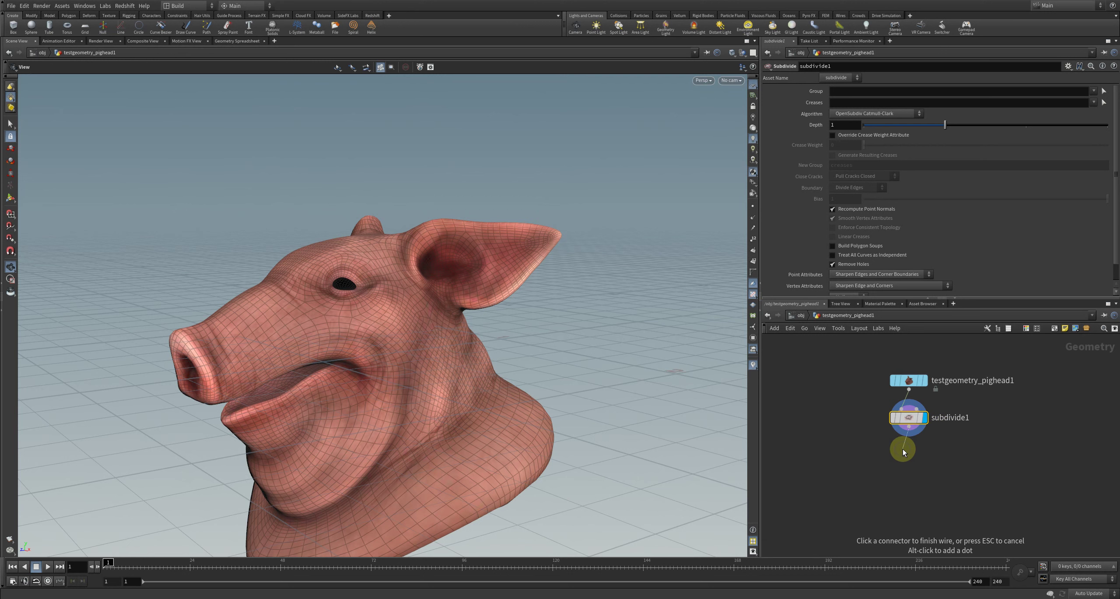
{"action": "left_click", "coordinate": [910, 429]}
Step: Create a Tangent Field node below subdivide1, display it, and activate its viewport state
{"action": "type", "text": "tang"}
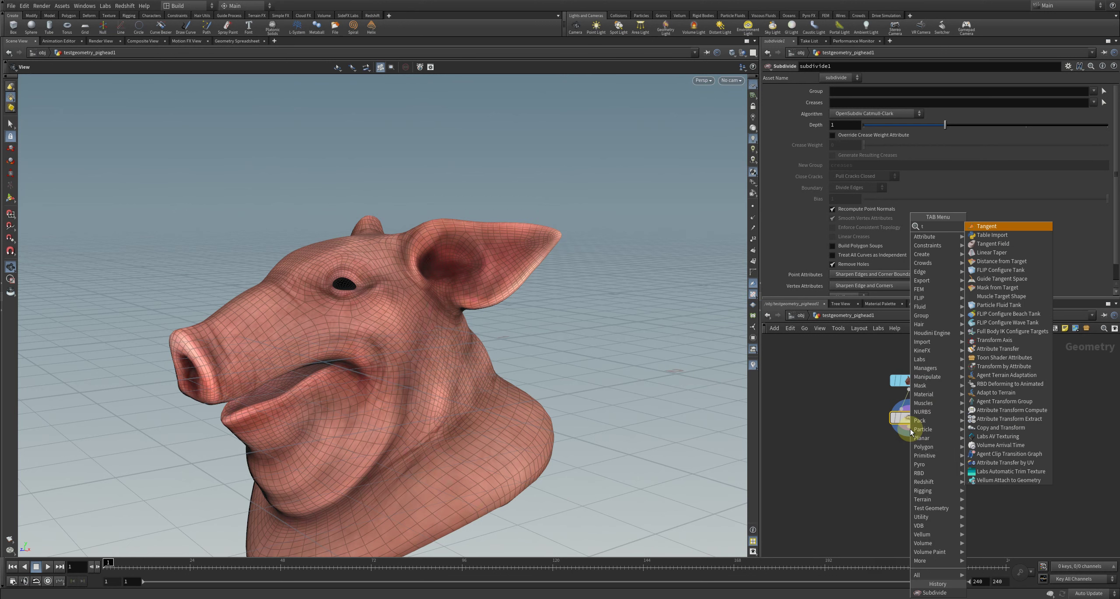
{"action": "key", "text": "Down"}
{"action": "key", "text": "Return"}
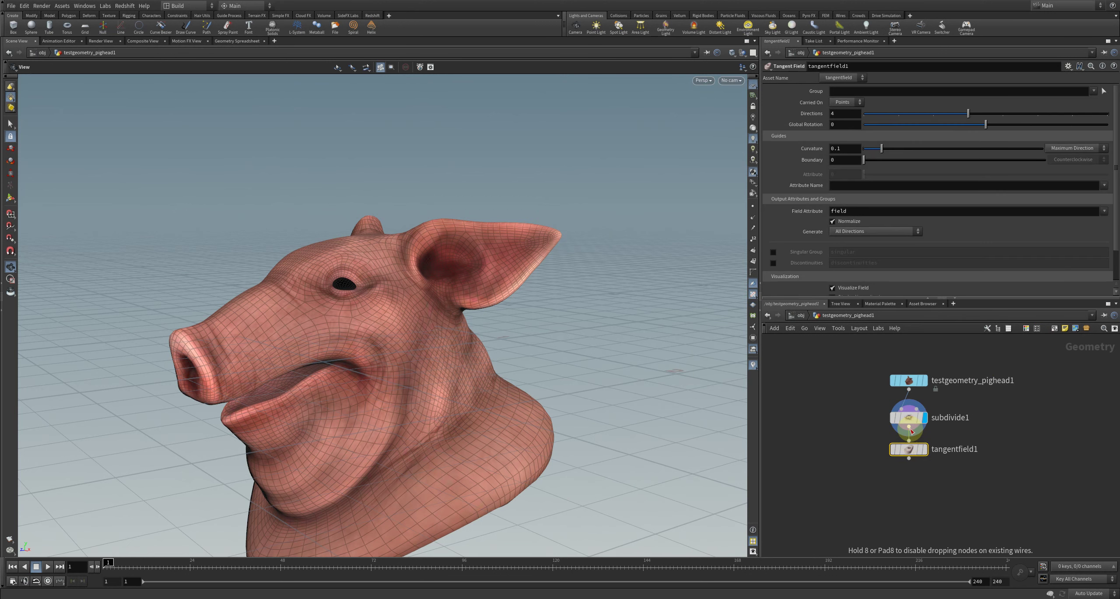
{"action": "left_click", "coordinate": [925, 455]}
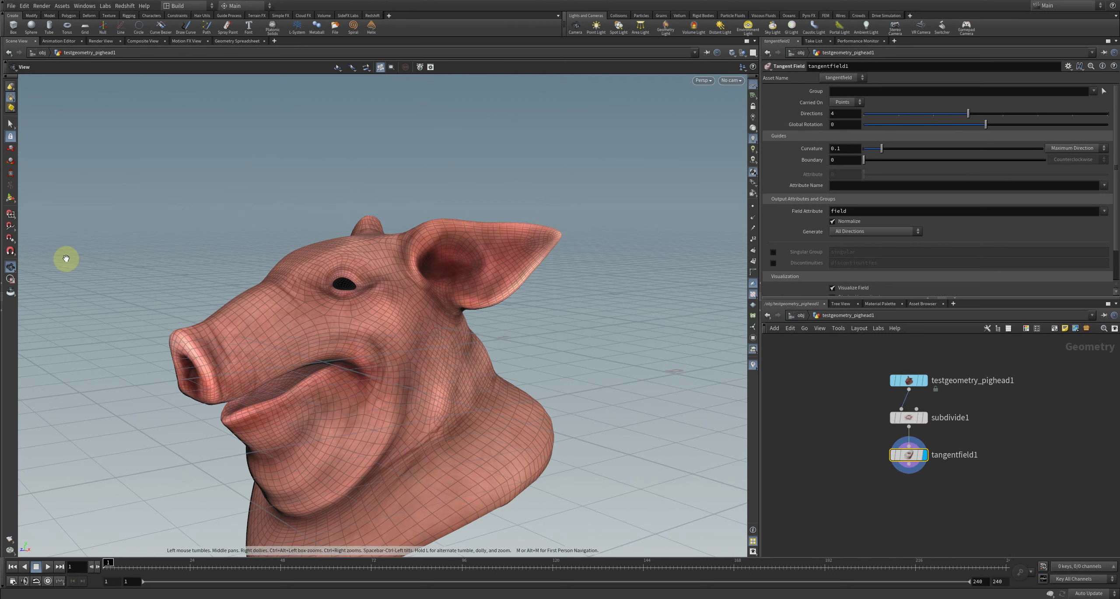
{"action": "left_click", "coordinate": [14, 205]}
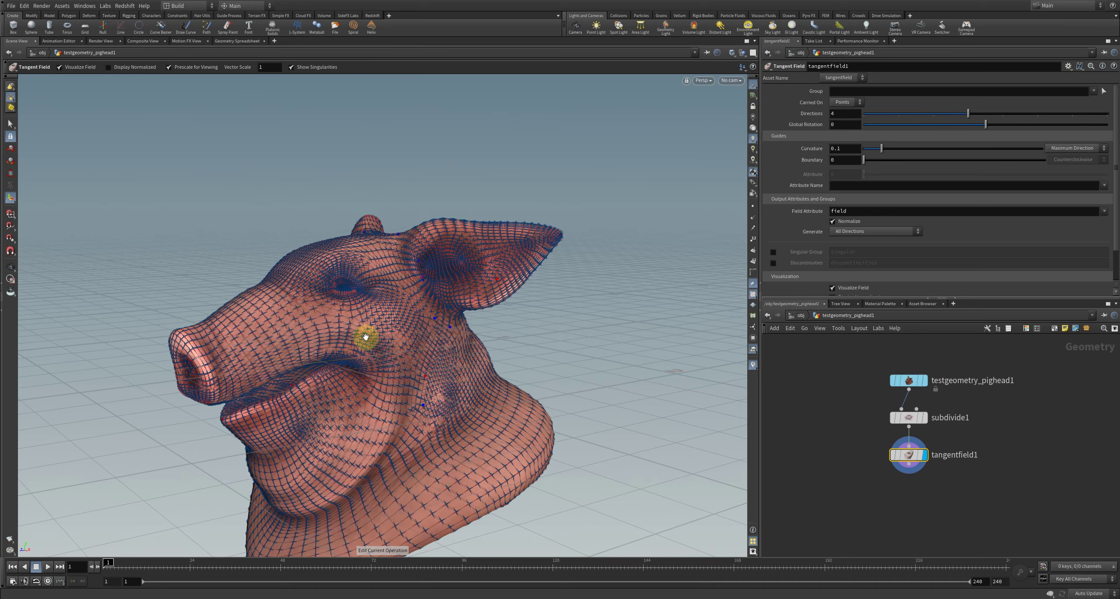
Step: Zoom into the pig's cheek and snout to inspect the tangent-field crosses
{"action": "right_click_drag", "start_coordinate": [363, 326], "coordinate": [546, 319]}
{"action": "right_click_drag", "start_coordinate": [320, 337], "coordinate": [517, 330]}
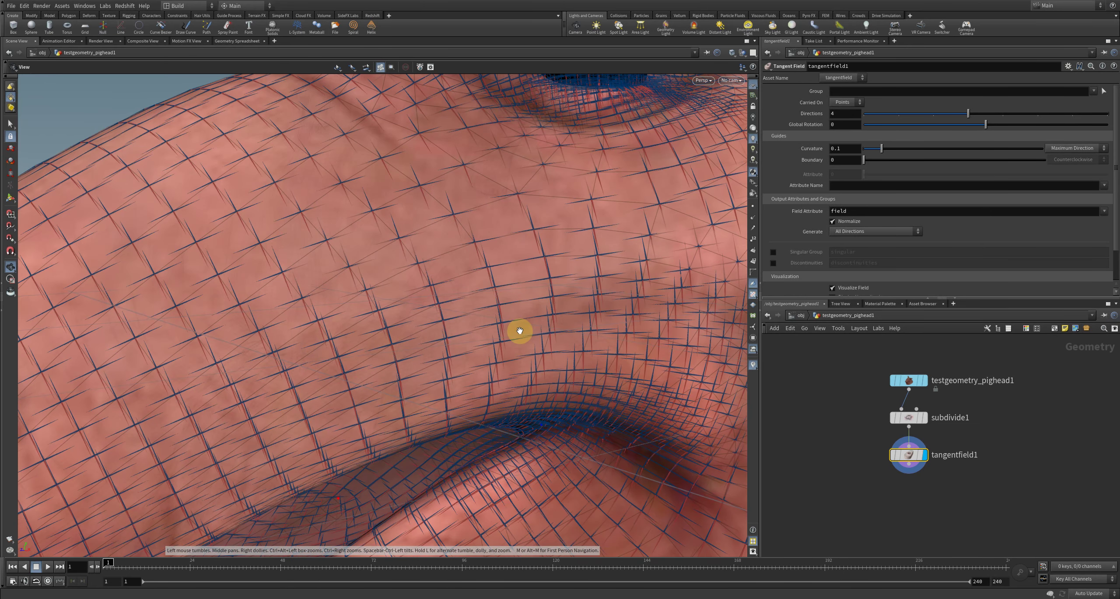
{"action": "key", "text": "Return"}
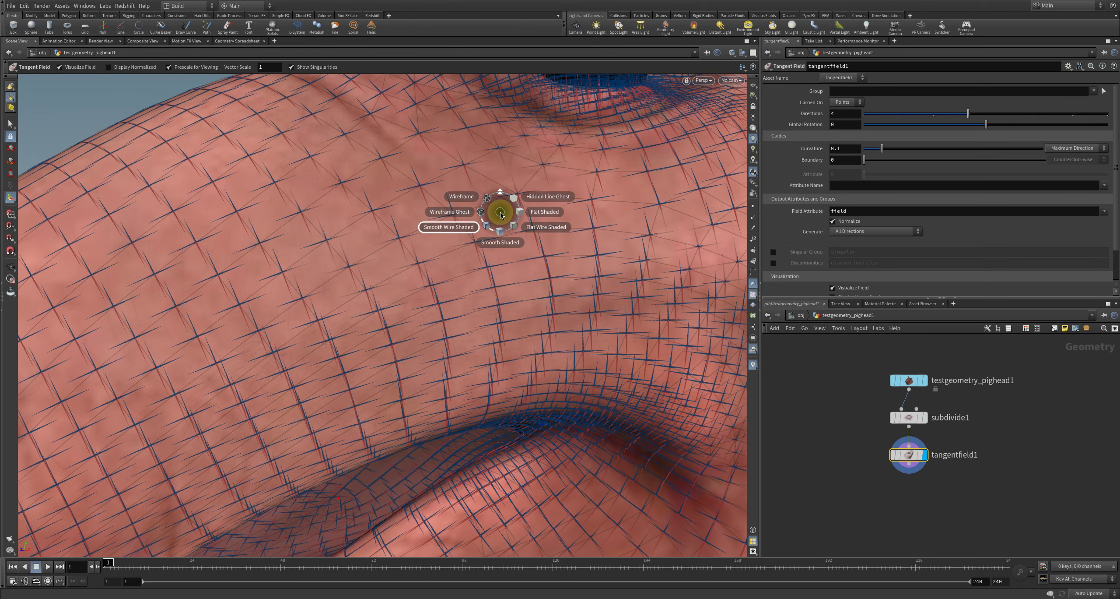
{"action": "key", "text": "Escape"}
{"action": "right_click_drag", "start_coordinate": [522, 273], "coordinate": [407, 242]}
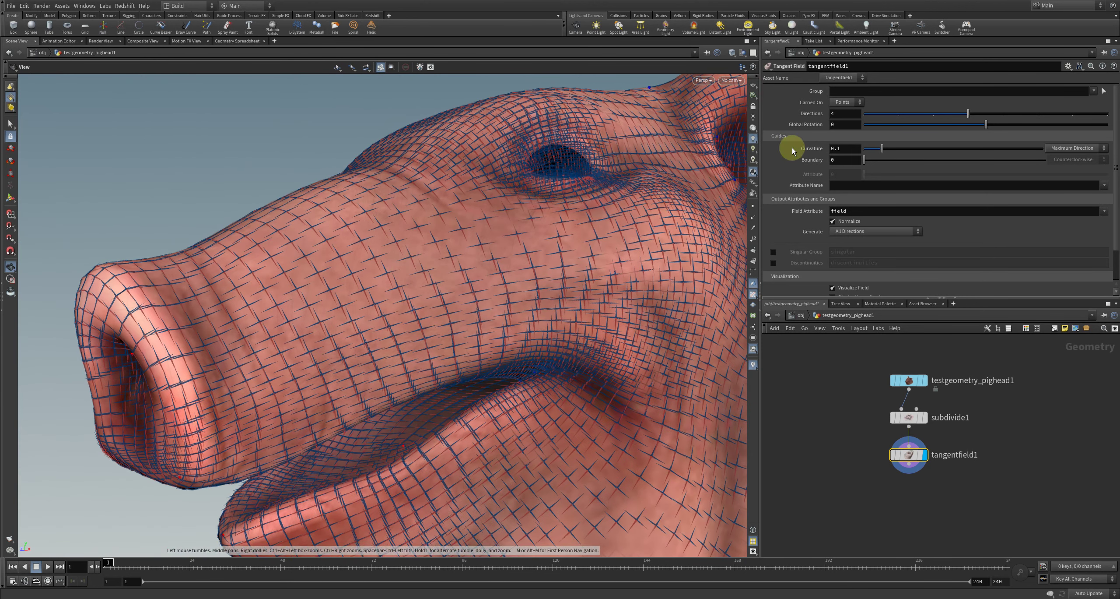
Step: Check the Generate options without changing them and show the Geometry Spreadsheet
{"action": "left_click", "coordinate": [883, 231]}
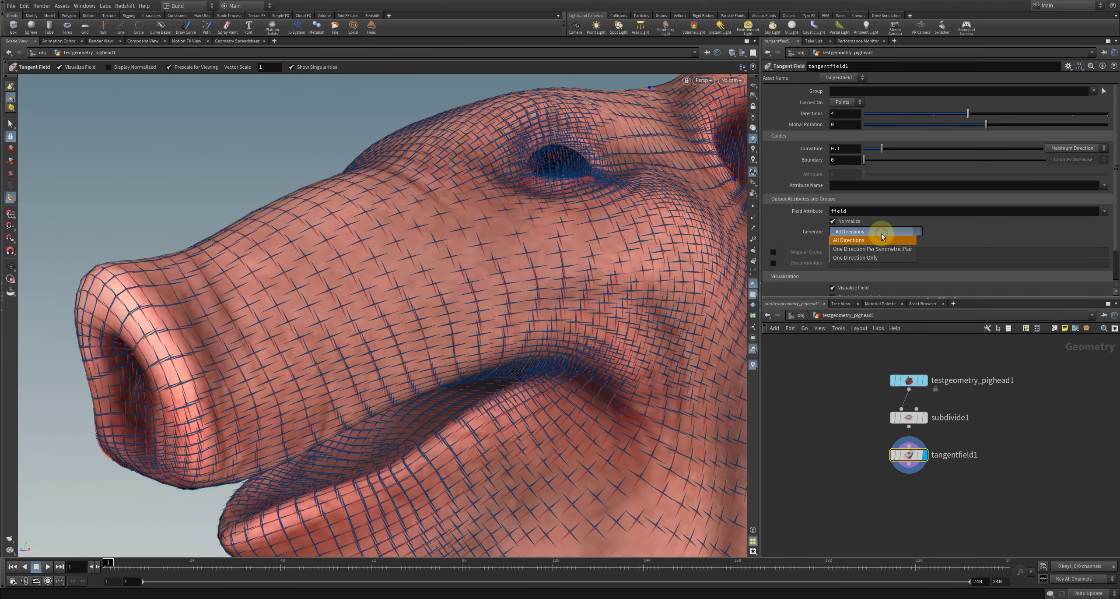
{"action": "left_click", "coordinate": [826, 363]}
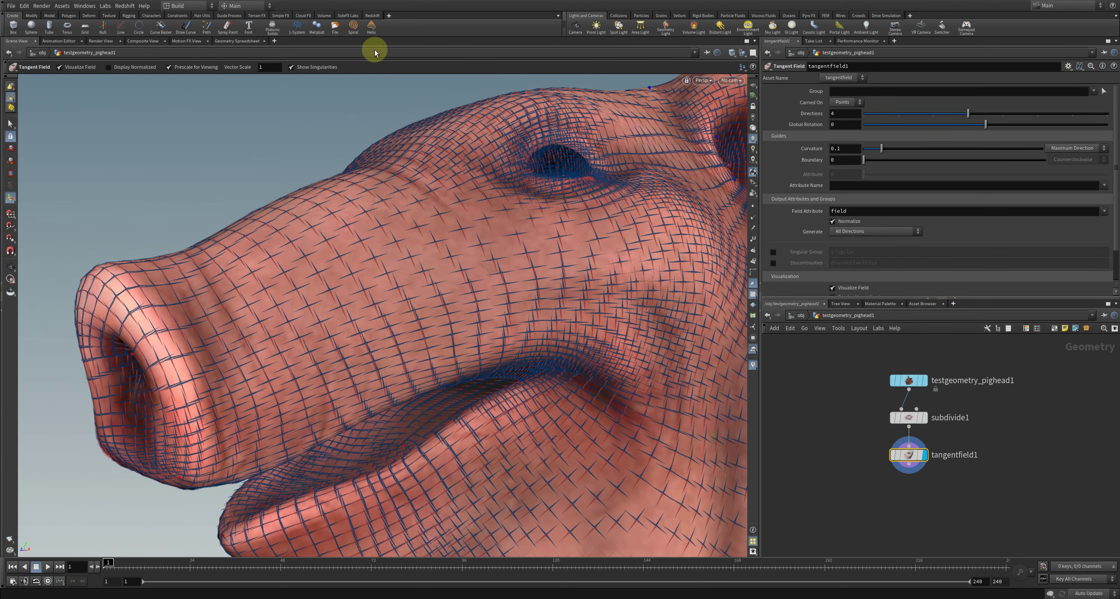
{"action": "left_click", "coordinate": [245, 40]}
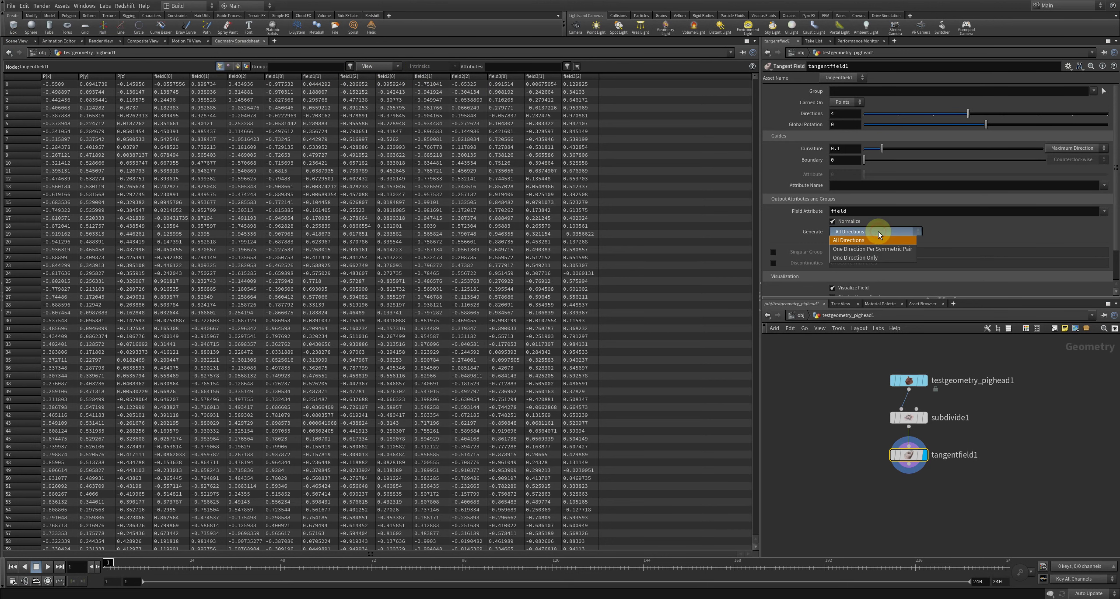
Step: Set Generate to One Direction Only, rename the field attribute to v, and return to Scene View
{"action": "left_click", "coordinate": [871, 259]}
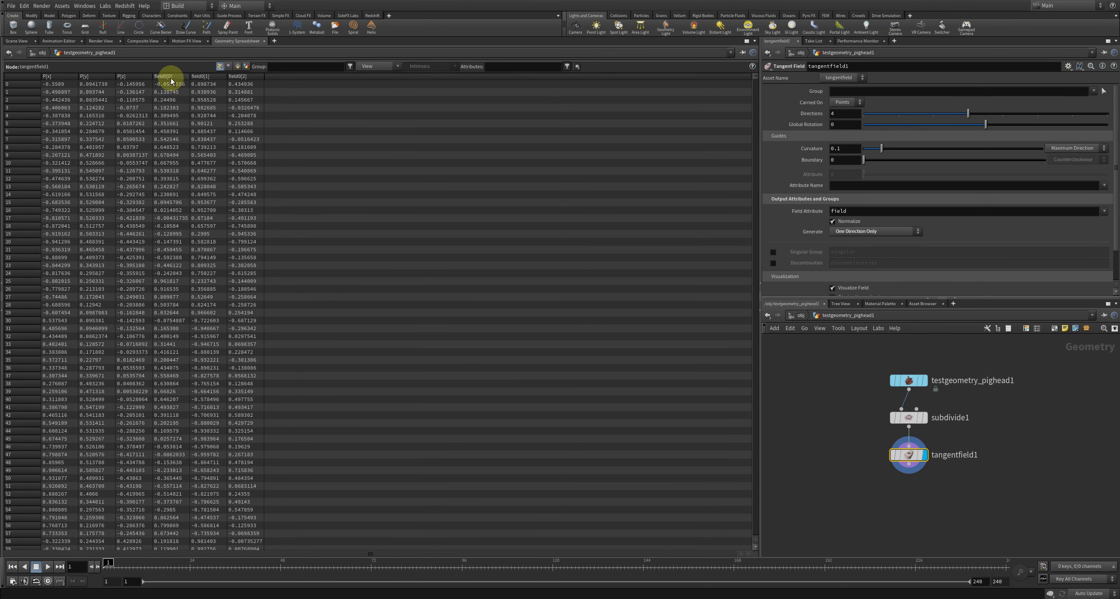
{"action": "double_click", "coordinate": [849, 211]}
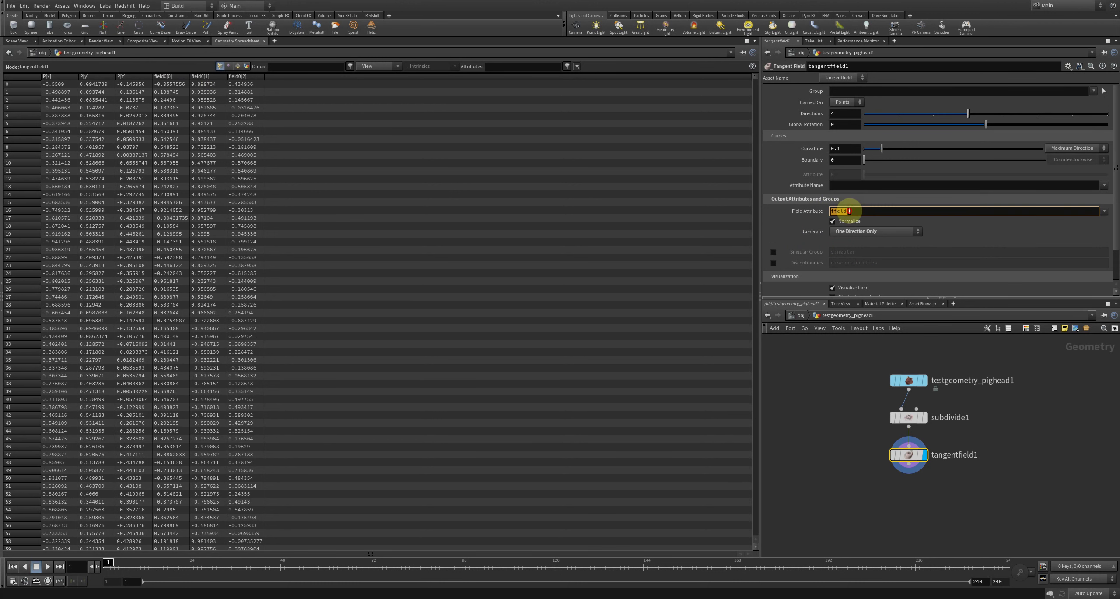
{"action": "type", "text": "v"}
{"action": "key", "text": "Return"}
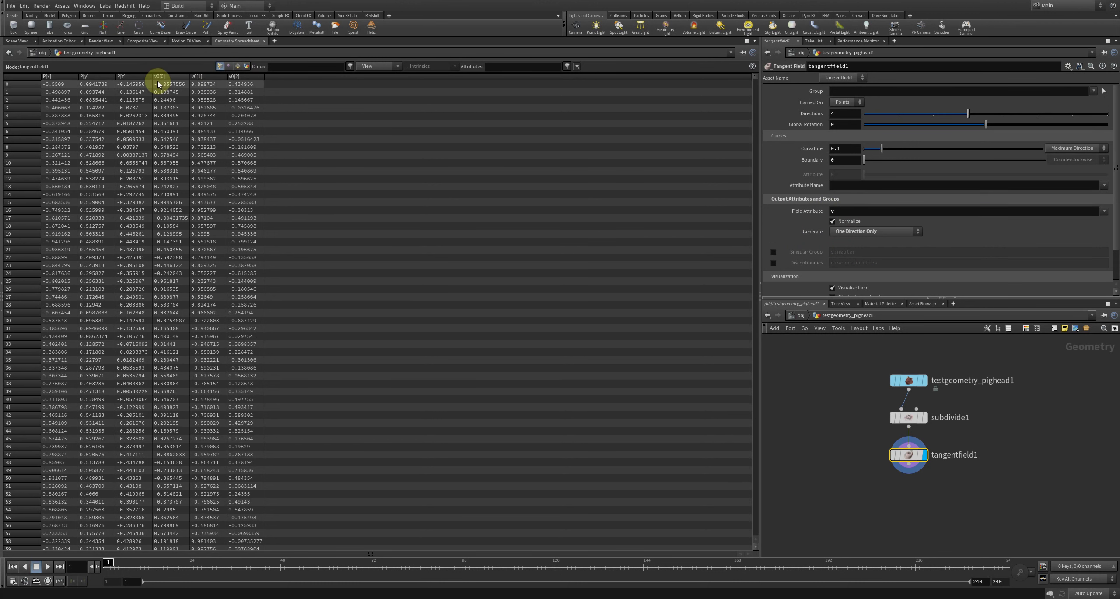
{"action": "left_click", "coordinate": [16, 41]}
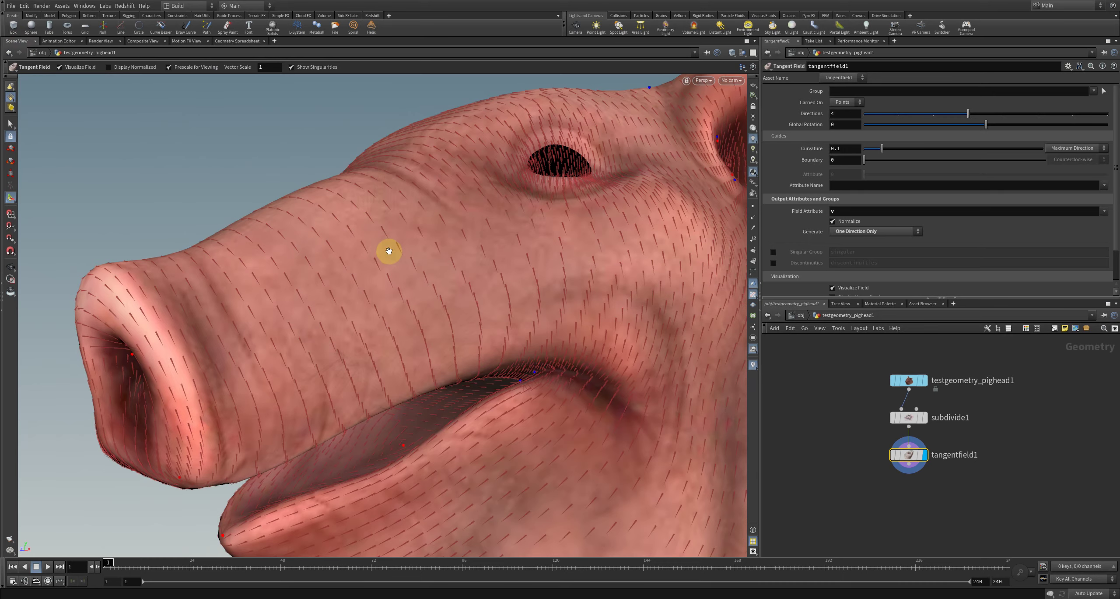
{"action": "mouse_move", "coordinate": [376, 266]}
{"action": "left_mouse_down"}
{"action": "mouse_move", "coordinate": [485, 242]}
{"action": "mouse_move", "coordinate": [493, 250]}
{"action": "mouse_move", "coordinate": [432, 274]}
{"action": "mouse_move", "coordinate": [502, 282]}
{"action": "mouse_move", "coordinate": [527, 268]}
{"action": "mouse_move", "coordinate": [515, 295]}
{"action": "left_mouse_up"}
{"action": "key", "text": "Return"}
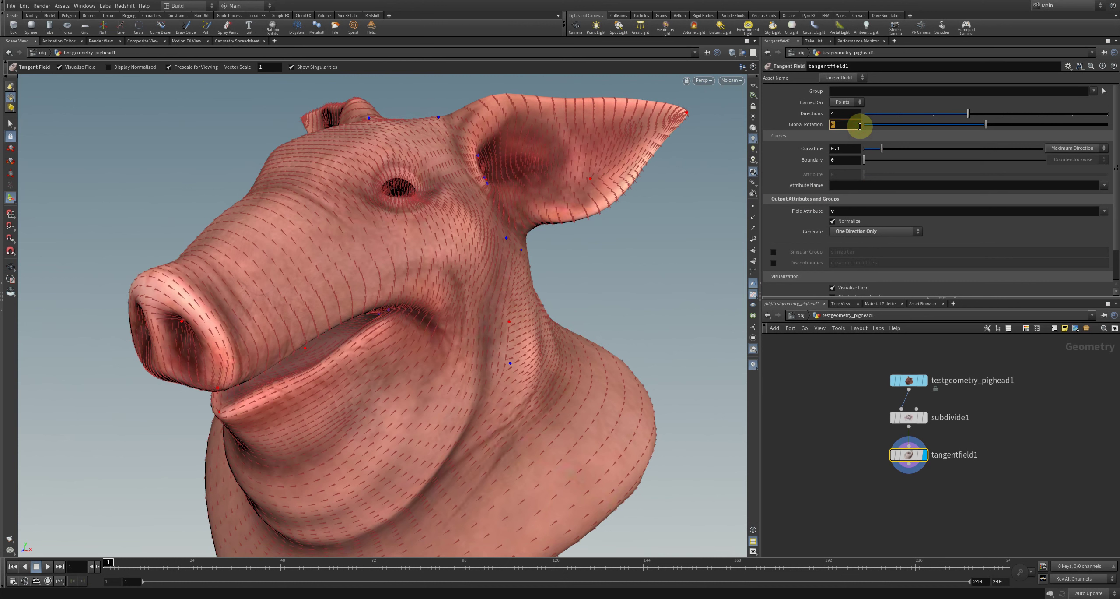
{"action": "left_click", "coordinate": [860, 127]}
{"action": "type", "text": "(@Frame-1)*"}
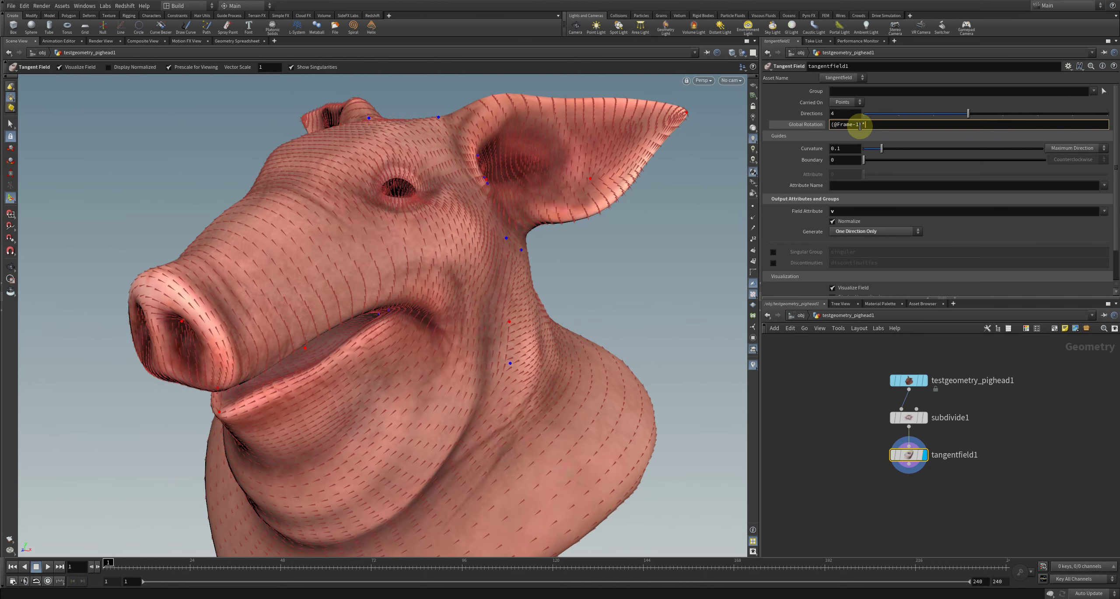
{"action": "type", "text": "10"}
{"action": "key", "text": "Return"}
{"action": "key", "text": "Up"}
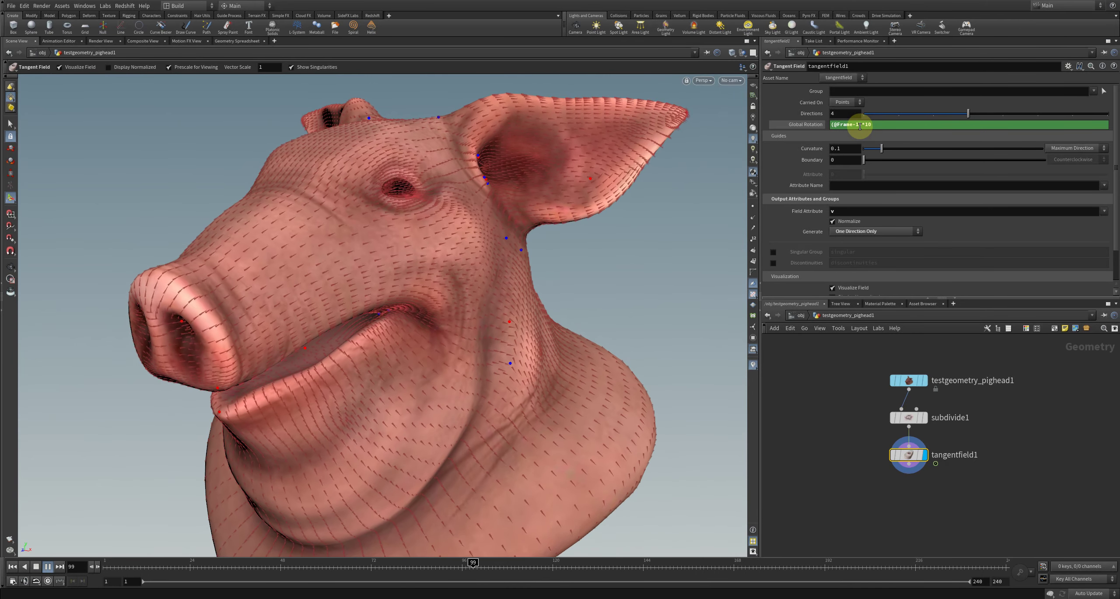
{"action": "key", "text": "Up"}
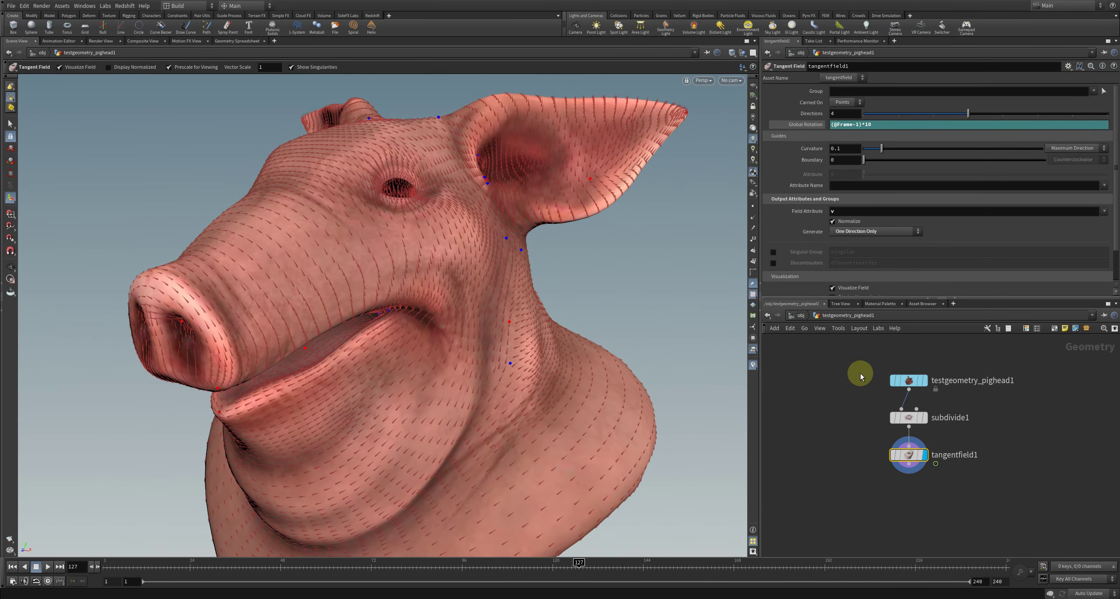
{"action": "mouse_move", "coordinate": [525, 372]}
{"action": "left_mouse_down"}
{"action": "mouse_move", "coordinate": [468, 350]}
{"action": "mouse_move", "coordinate": [580, 399]}
{"action": "left_mouse_up"}
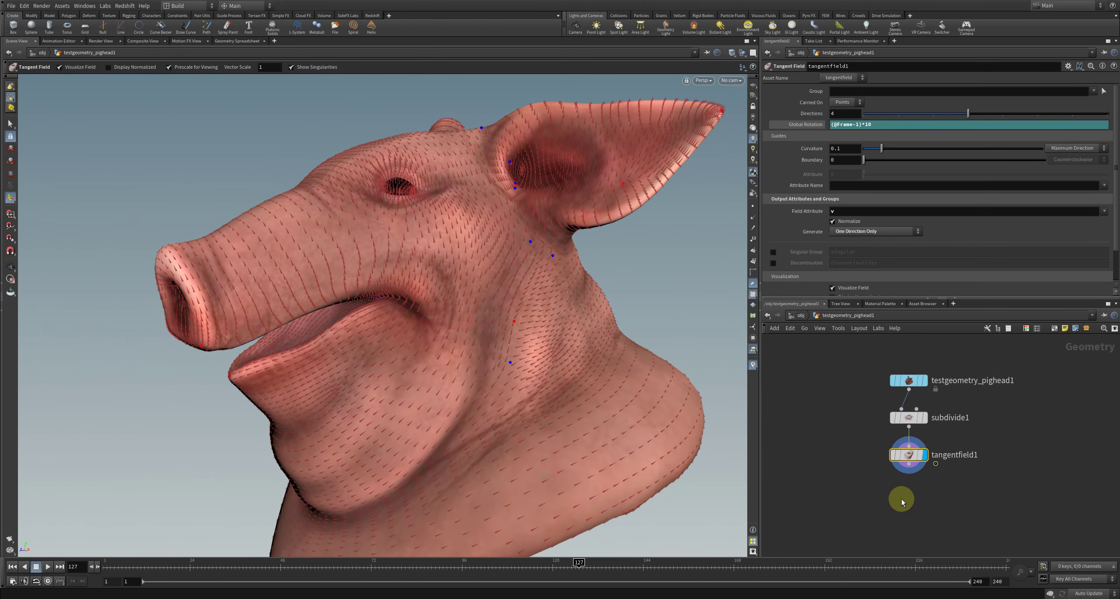
Step: Add a POP Network node, popnet, below tangentfield1 and go inside it
{"action": "key", "text": "Tab"}
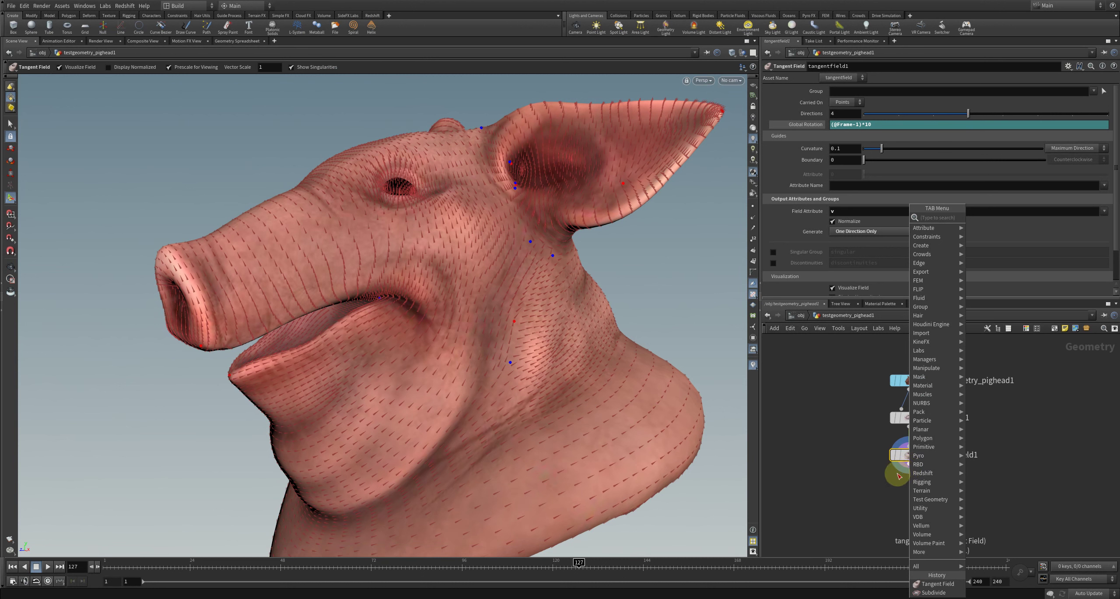
{"action": "key", "text": "Escape"}
{"action": "middle_click_drag", "start_coordinate": [898, 476], "coordinate": [869, 440]}
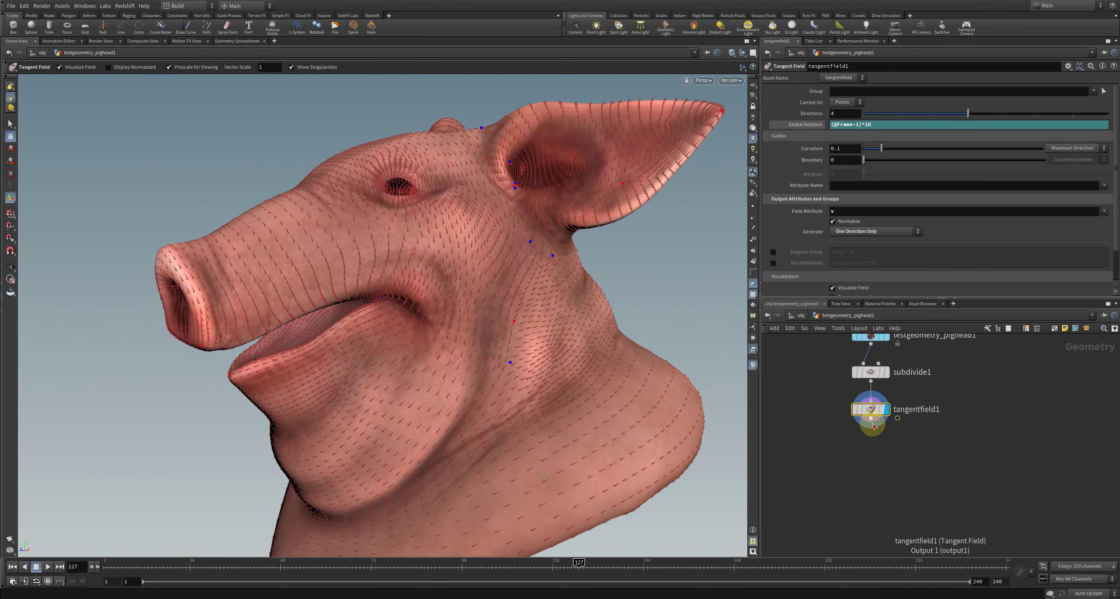
{"action": "key", "text": "Tab"}
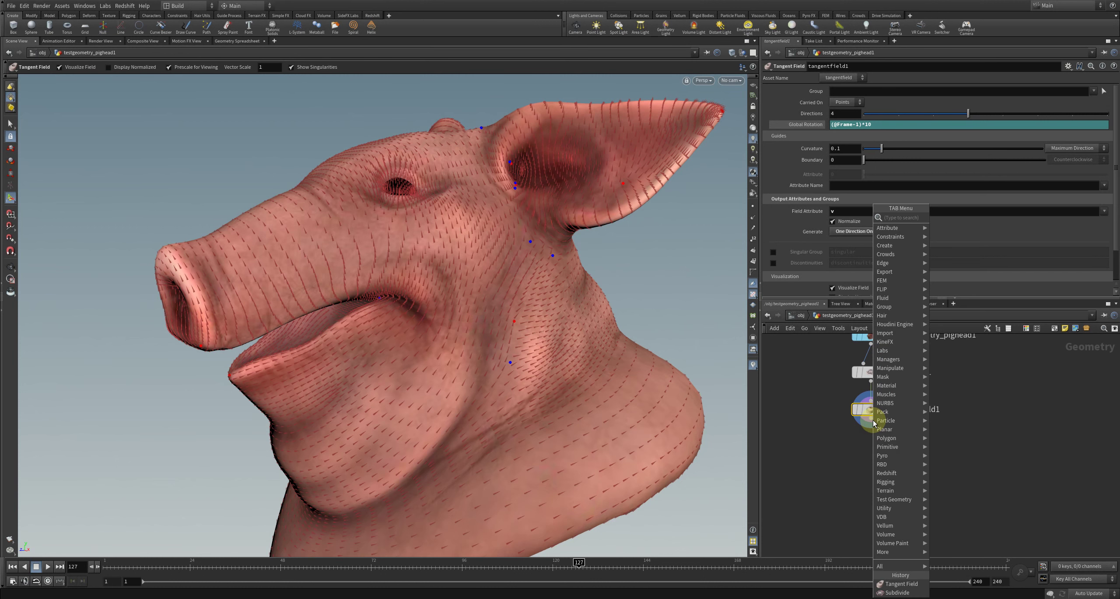
{"action": "type", "text": "wrangle"}
{"action": "key", "text": "Return"}
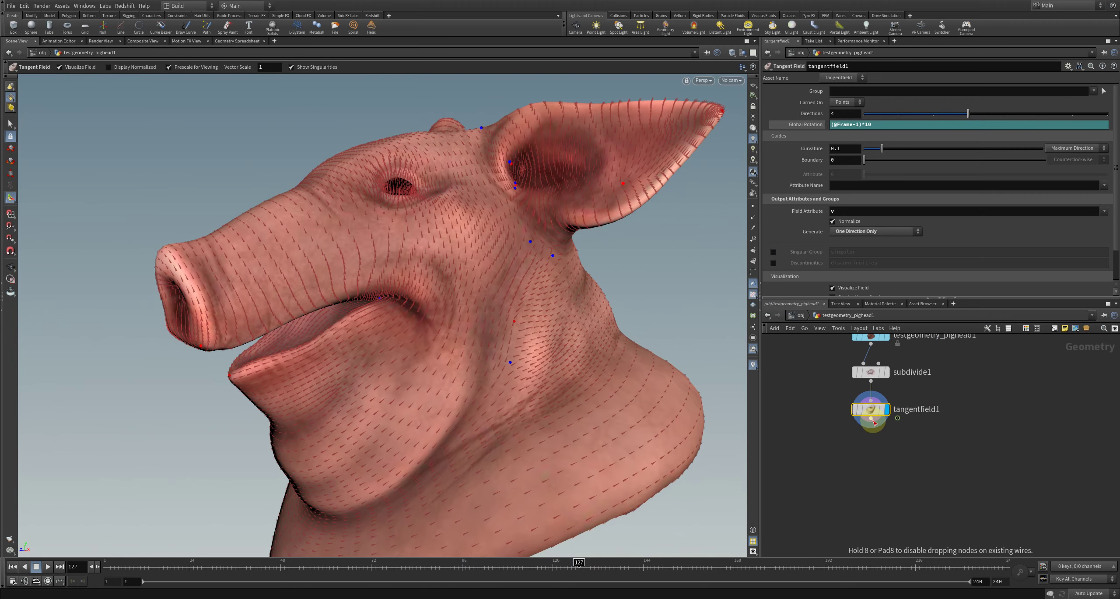
{"action": "left_click", "coordinate": [873, 449]}
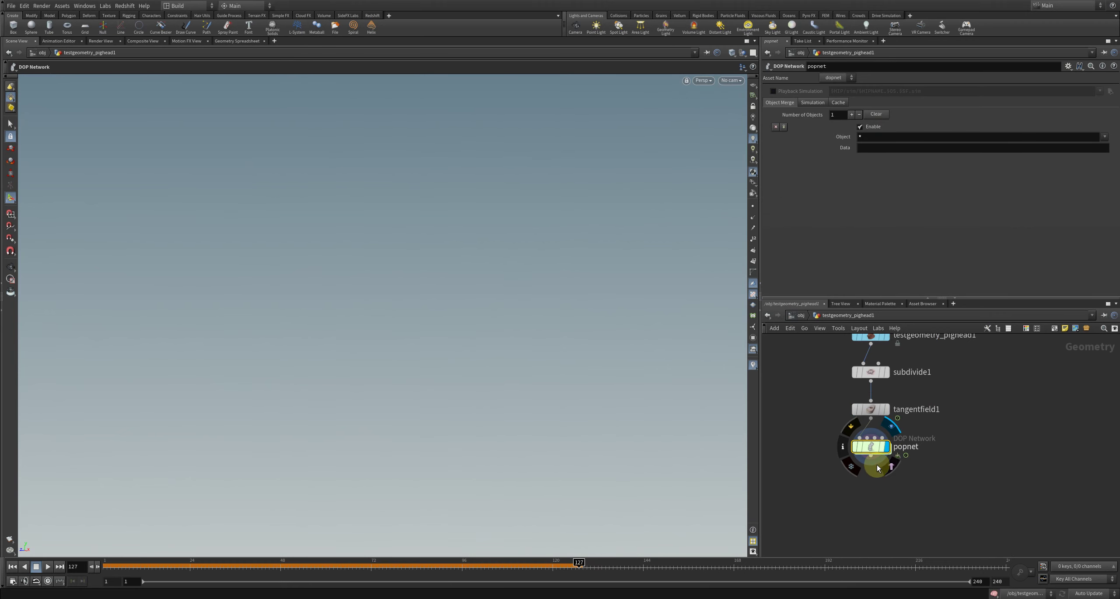
{"action": "double_click", "coordinate": [875, 446]}
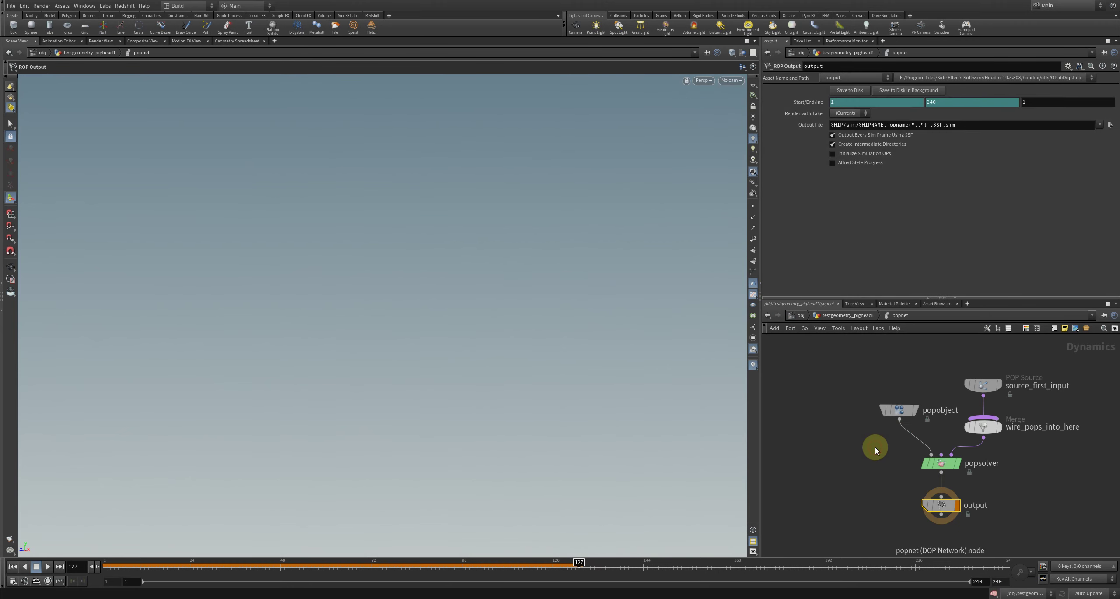
Step: Set source_first_input's Birth Life Expectancy to 2, then return to the geometry level
{"action": "left_click", "coordinate": [992, 397]}
{"action": "left_click", "coordinate": [13, 566]}
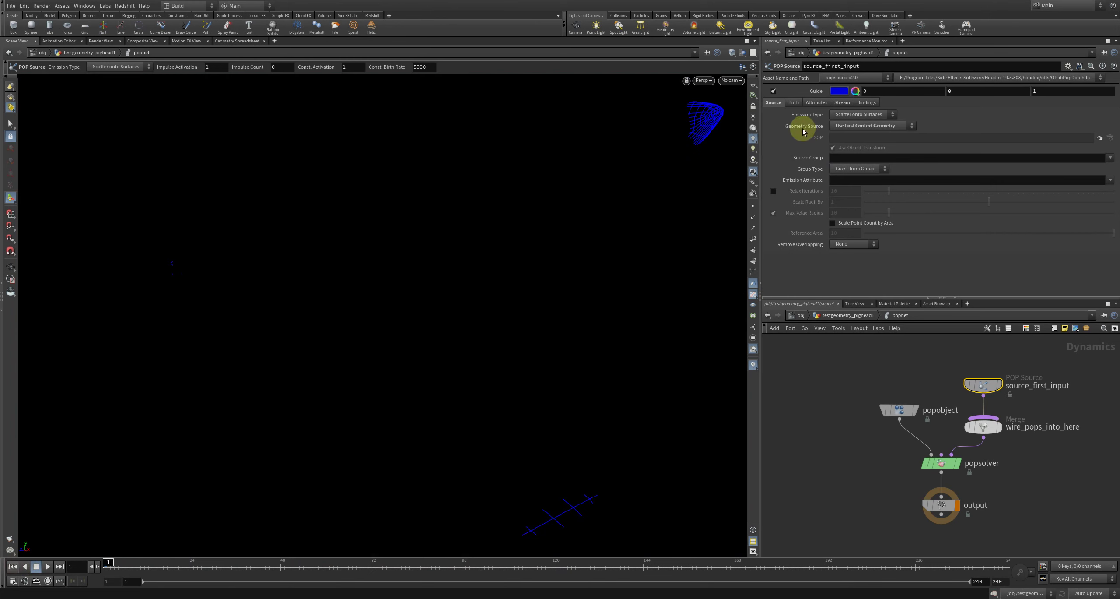
{"action": "left_click", "coordinate": [793, 102]}
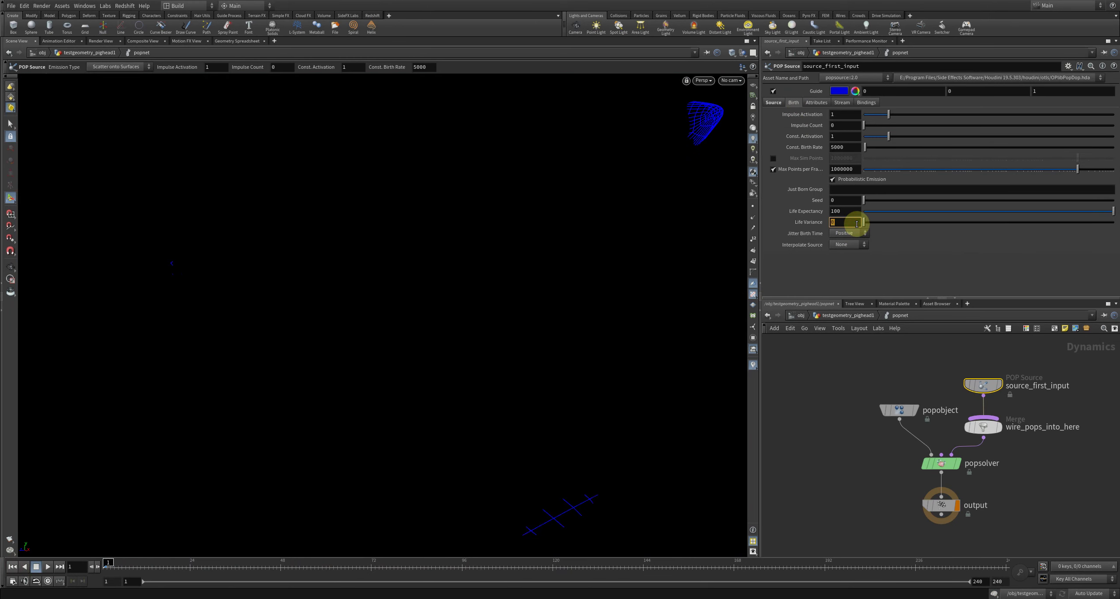
{"action": "type", "text": "2"}
{"action": "key", "text": "Return"}
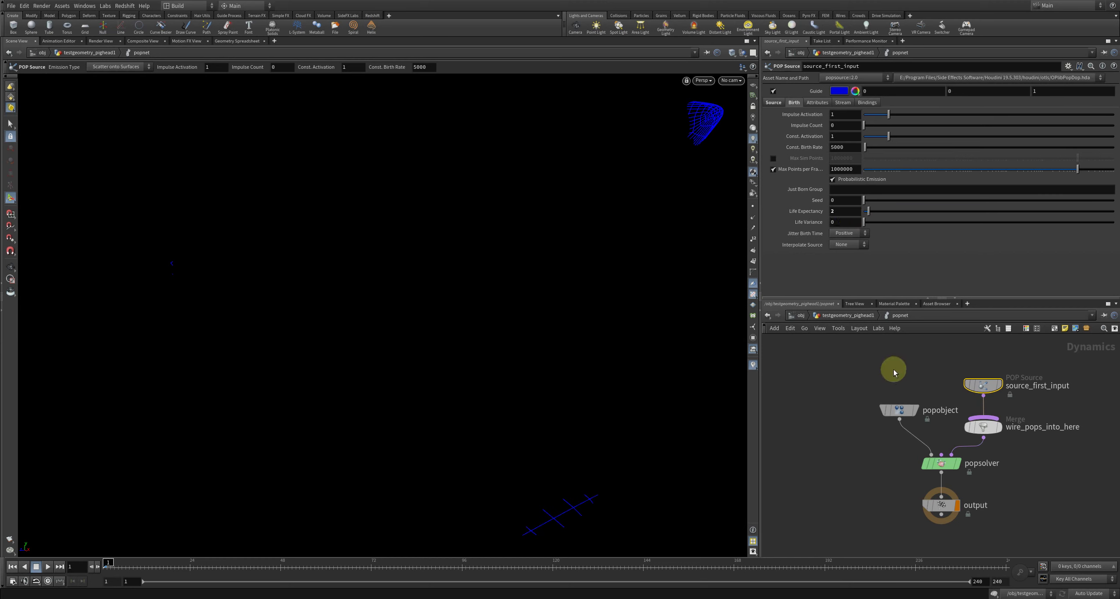
{"action": "left_click_drag", "start_coordinate": [984, 385], "coordinate": [931, 374]}
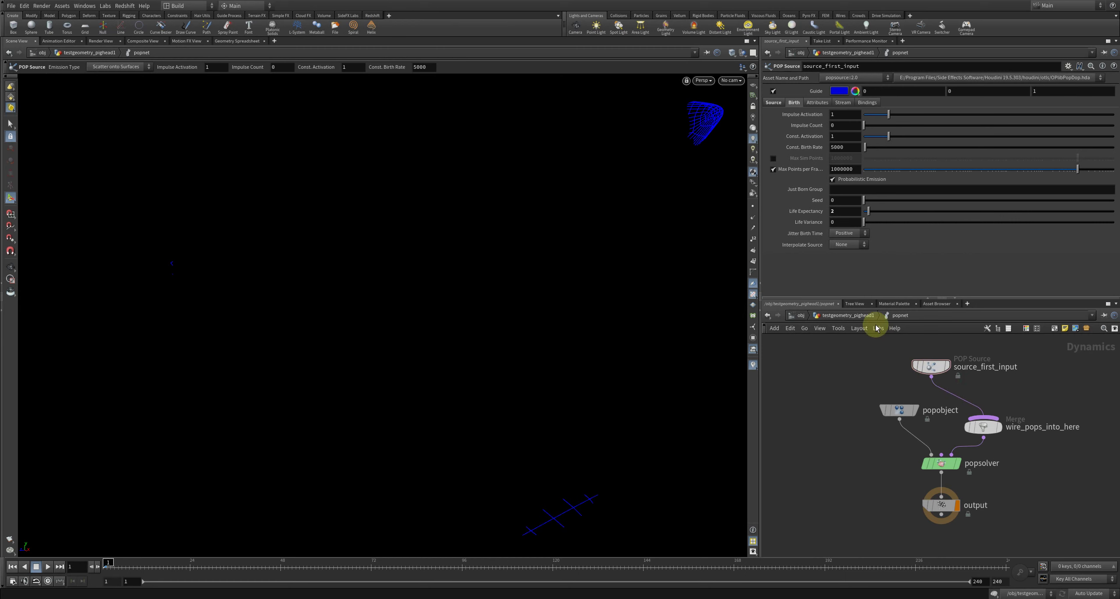
{"action": "left_click", "coordinate": [851, 316]}
{"action": "mouse_move", "coordinate": [363, 371]}
{"action": "right_mouse_down"}
{"action": "mouse_move", "coordinate": [572, 375]}
{"action": "mouse_move", "coordinate": [605, 425]}
{"action": "mouse_move", "coordinate": [565, 382]}
{"action": "right_mouse_up"}
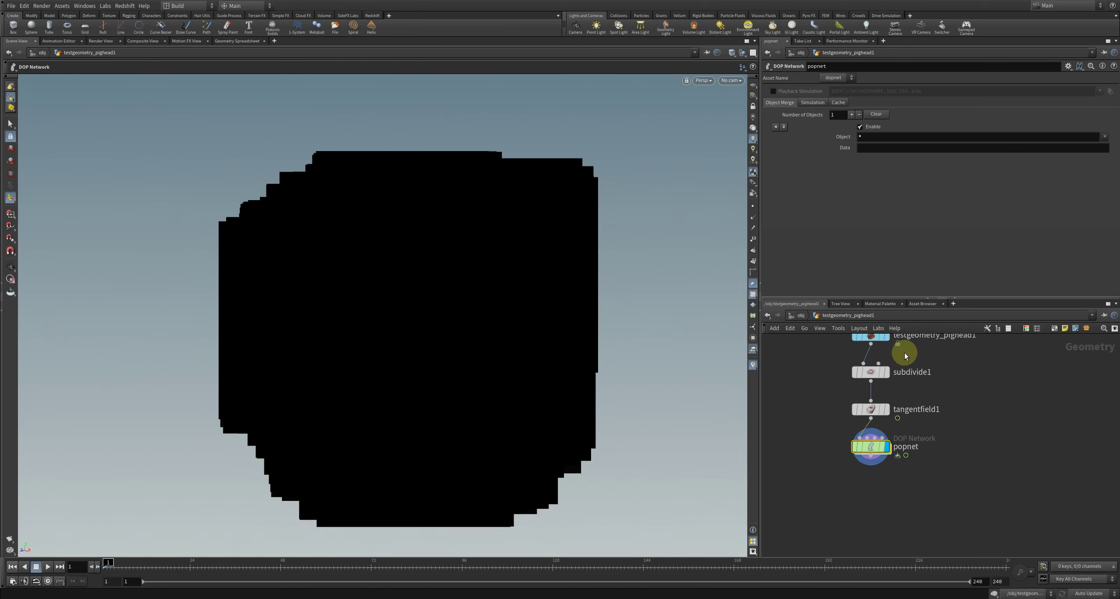
Step: Select the pig head, keep Difficulty at Medium, and tumble the view closer
{"action": "left_click", "coordinate": [869, 336]}
{"action": "left_click", "coordinate": [856, 126]}
{"action": "left_click", "coordinate": [904, 132]}
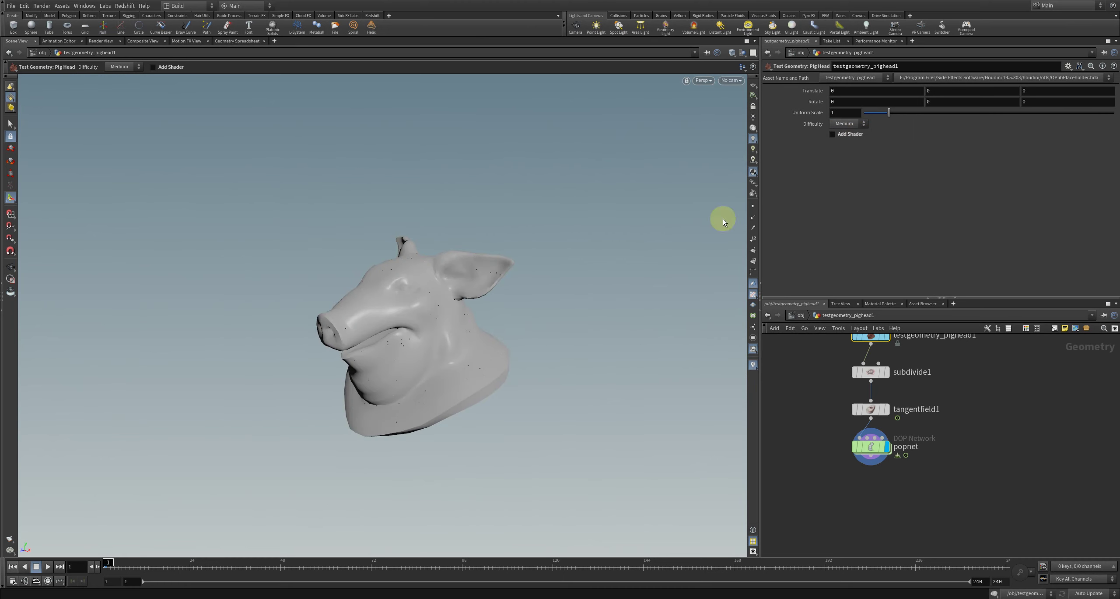
{"action": "key", "text": "Escape"}
{"action": "left_click_drag", "start_coordinate": [515, 340], "coordinate": [585, 342]}
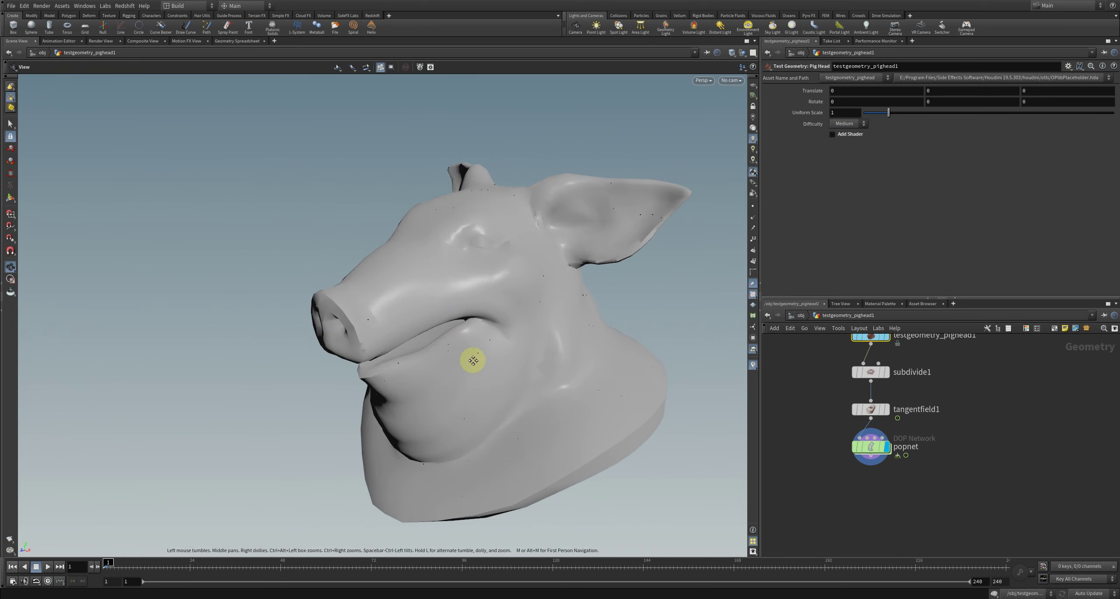
{"action": "left_click_drag", "start_coordinate": [470, 358], "coordinate": [450, 352]}
{"action": "right_click_drag", "start_coordinate": [450, 353], "coordinate": [462, 345]}
Step: Play the particle simulation to about frame 68, then stop and nudge popnet lower
{"action": "left_click", "coordinate": [907, 495]}
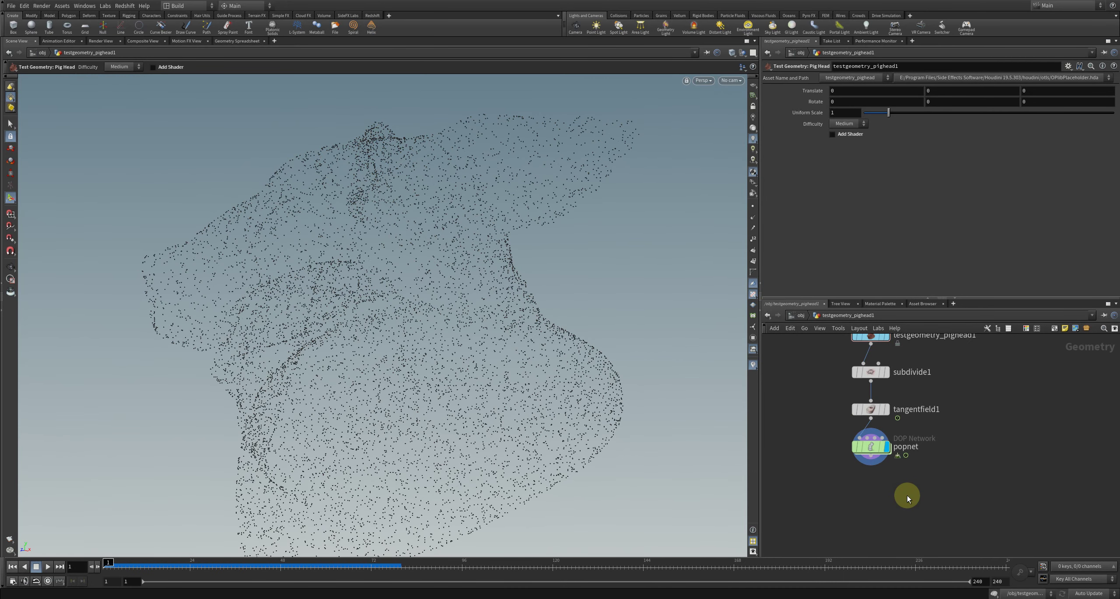
{"action": "key", "text": "Escape"}
{"action": "left_click_drag", "start_coordinate": [871, 448], "coordinate": [873, 461]}
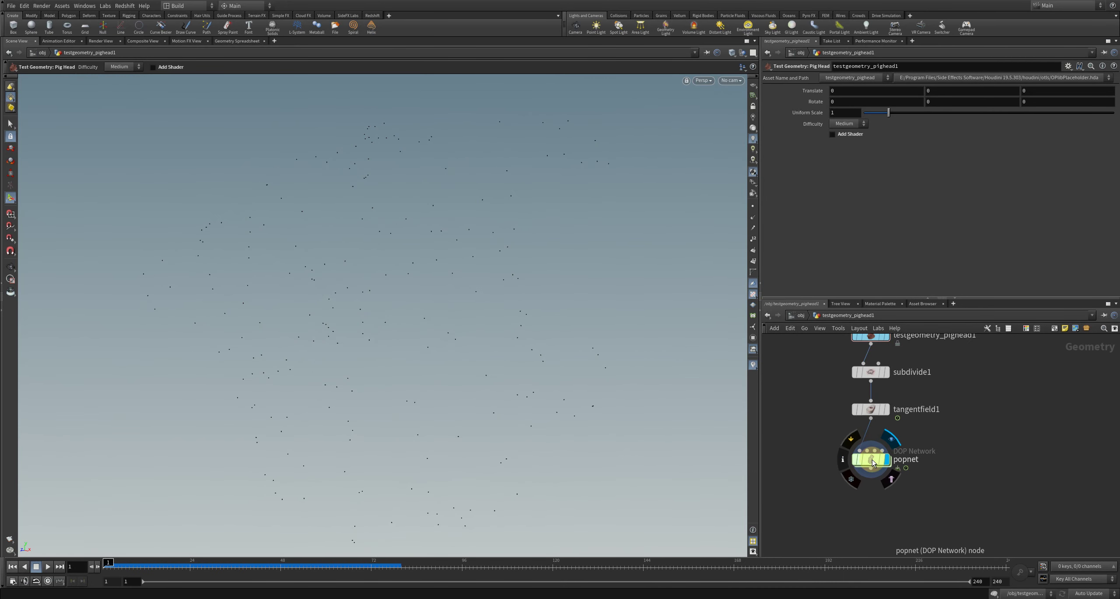
{"action": "key", "text": "Tab"}
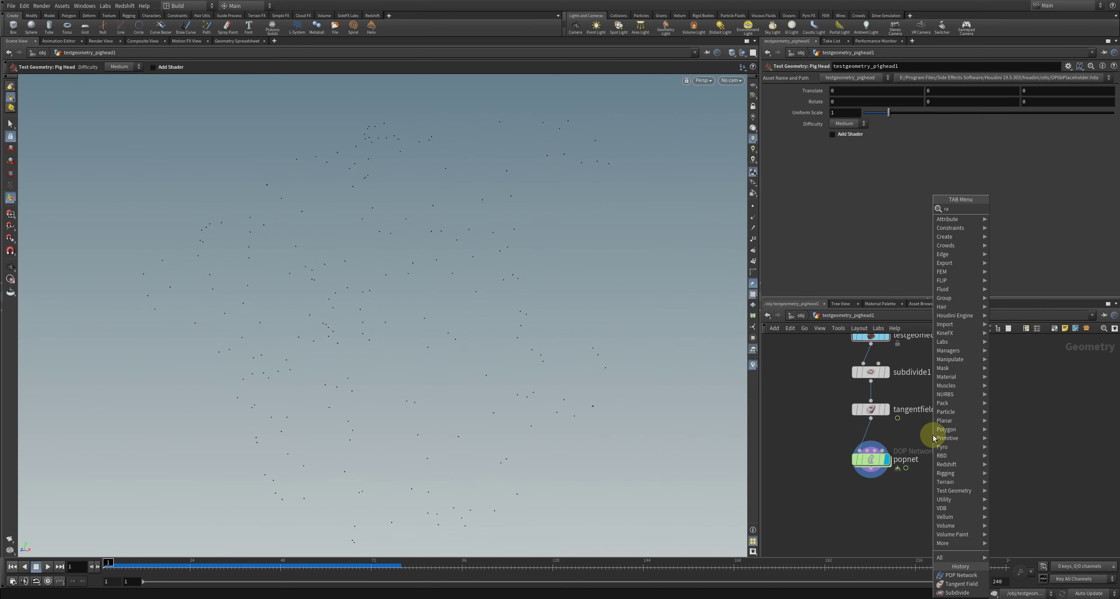
Step: Add a Volume Rasterize Attributes node wired from popnet and display it
{"action": "type", "text": "ras att"}
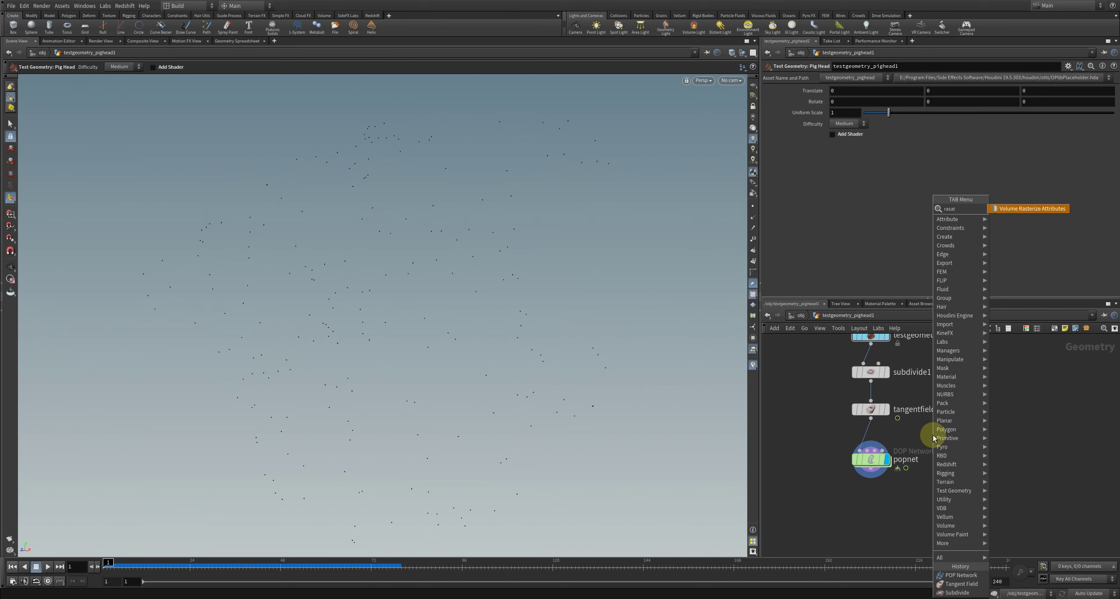
{"action": "key", "text": "Return"}
{"action": "left_click", "coordinate": [957, 447]}
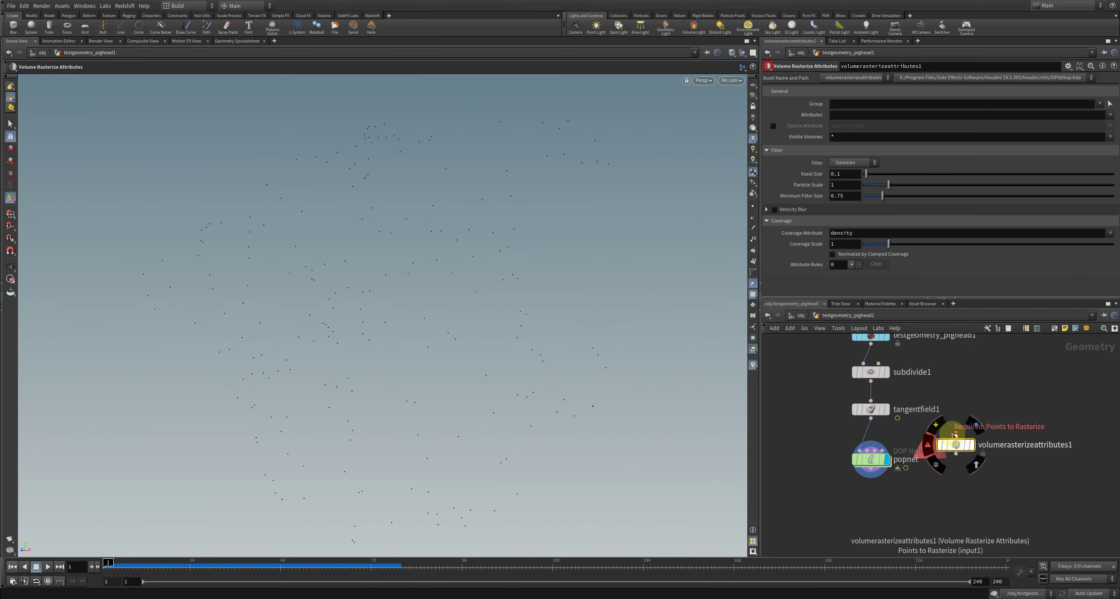
{"action": "left_click_drag", "start_coordinate": [871, 418], "coordinate": [957, 433]}
{"action": "left_click", "coordinate": [971, 444]}
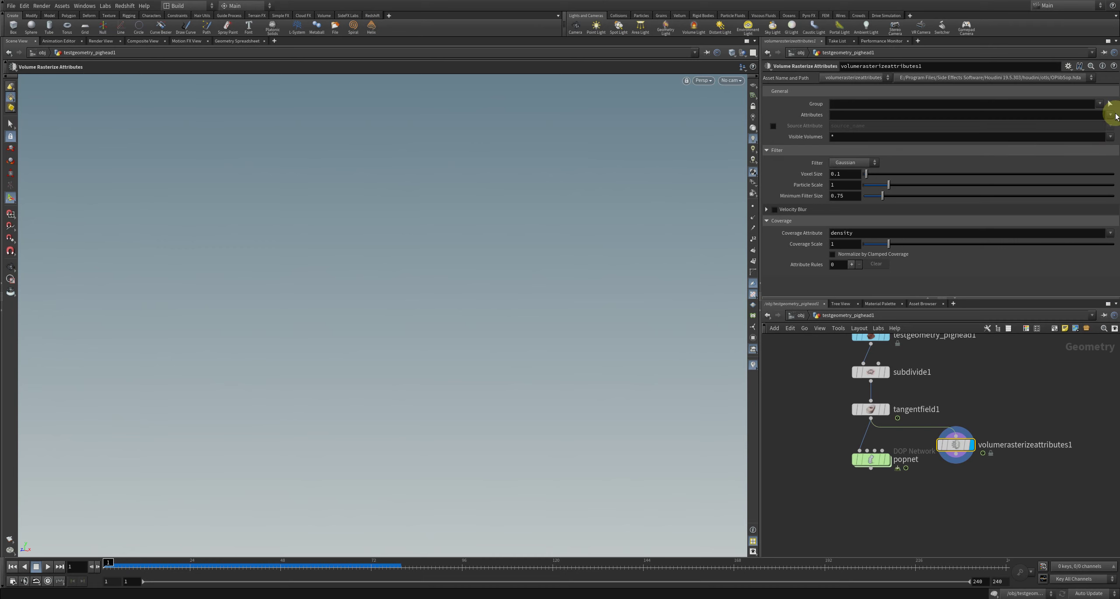
Step: Rasterize the v0 attribute with a Particle Scale of 0.02
{"action": "left_click", "coordinate": [1109, 136]}
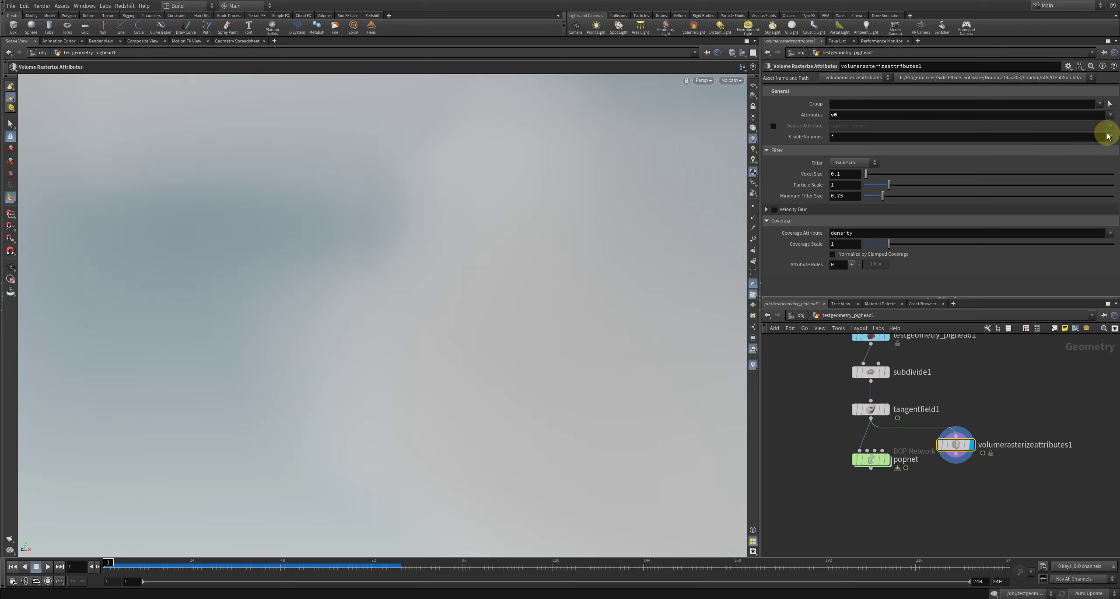
{"action": "key", "text": "Escape"}
{"action": "left_click_drag", "start_coordinate": [615, 232], "coordinate": [748, 212]}
{"action": "key", "text": "Return"}
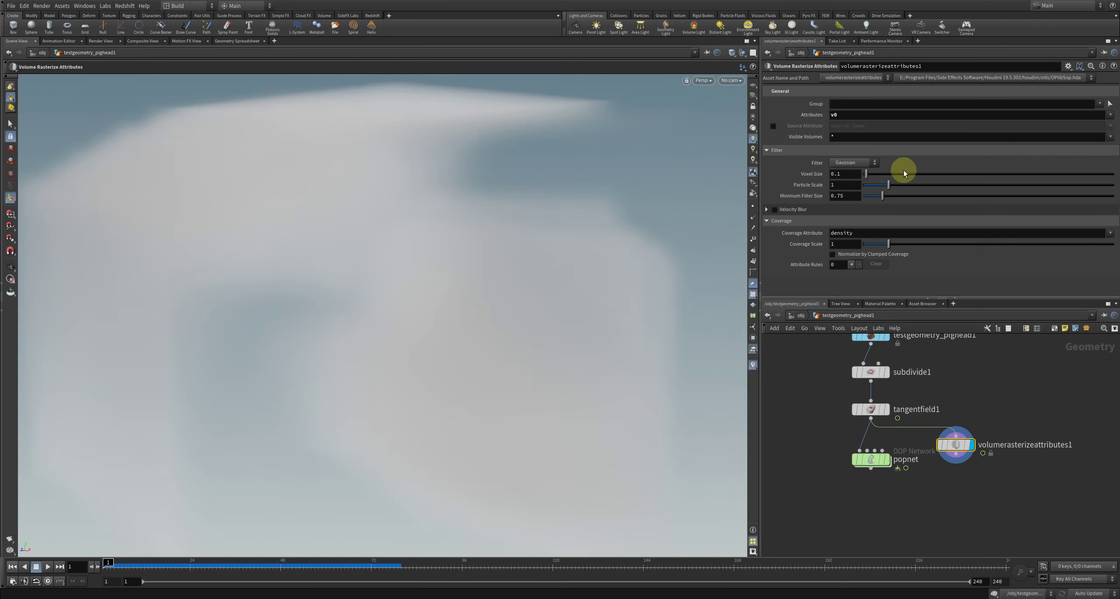
{"action": "left_click_drag", "start_coordinate": [876, 185], "coordinate": [865, 188]}
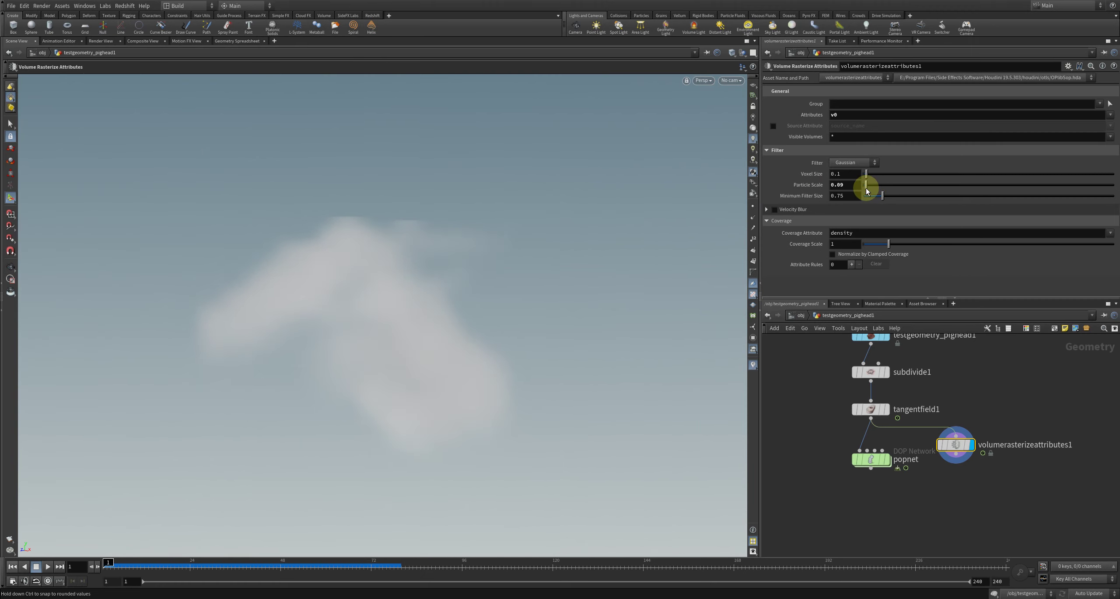
{"action": "left_click", "coordinate": [857, 185]}
{"action": "key", "text": "Return"}
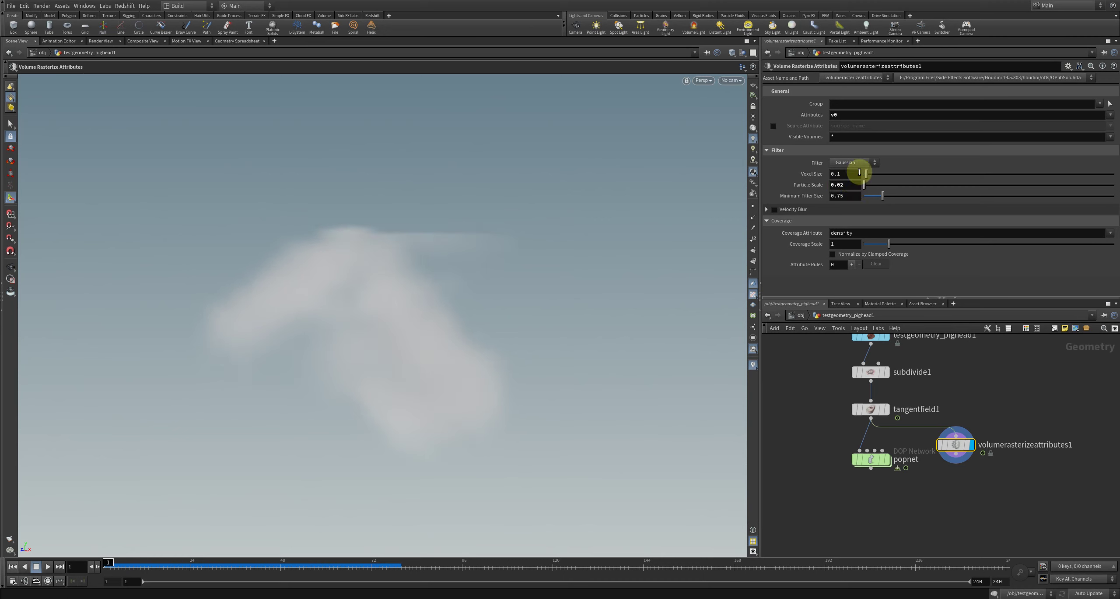
{"action": "type", "text": ".05"}
Step: Set Voxel Size to .03, then display popnet's particles again
{"action": "key", "text": "Return"}
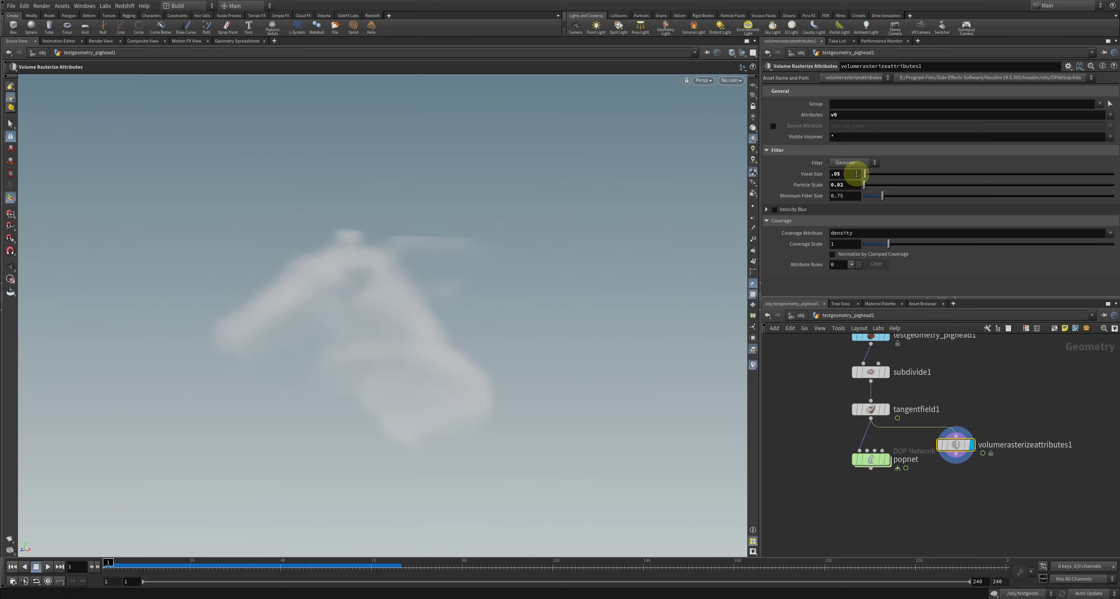
{"action": "type", "text": "3"}
{"action": "key", "text": "Return"}
{"action": "key", "text": "Escape"}
{"action": "mouse_move", "coordinate": [553, 283]}
{"action": "left_mouse_down"}
{"action": "mouse_move", "coordinate": [593, 280]}
{"action": "mouse_move", "coordinate": [446, 275]}
{"action": "mouse_move", "coordinate": [687, 240]}
{"action": "left_mouse_up"}
{"action": "key", "text": "Return"}
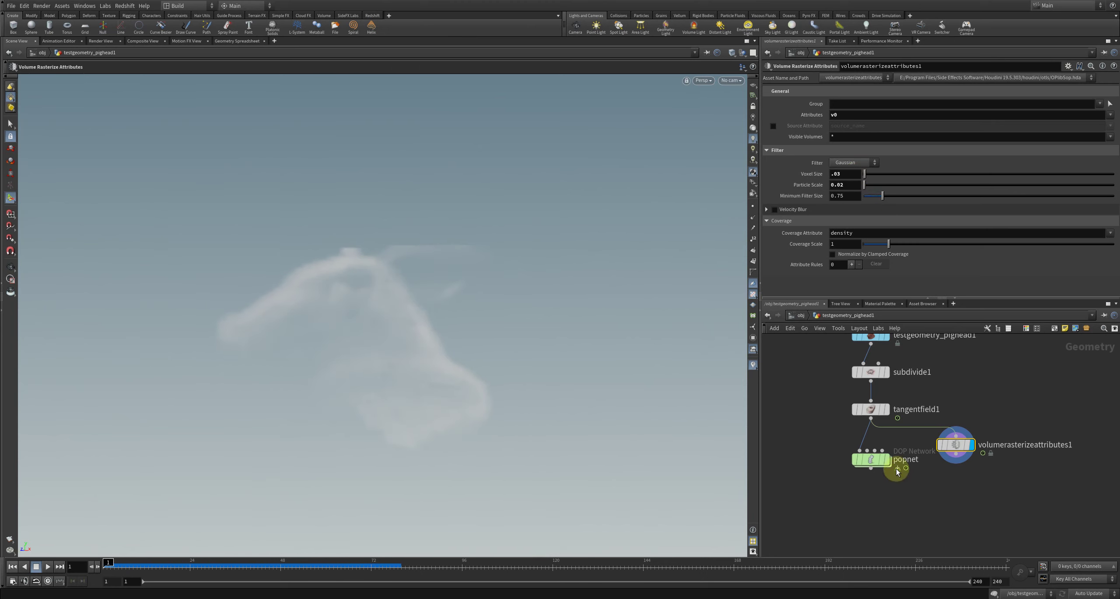
{"action": "mouse_move", "coordinate": [891, 466]}
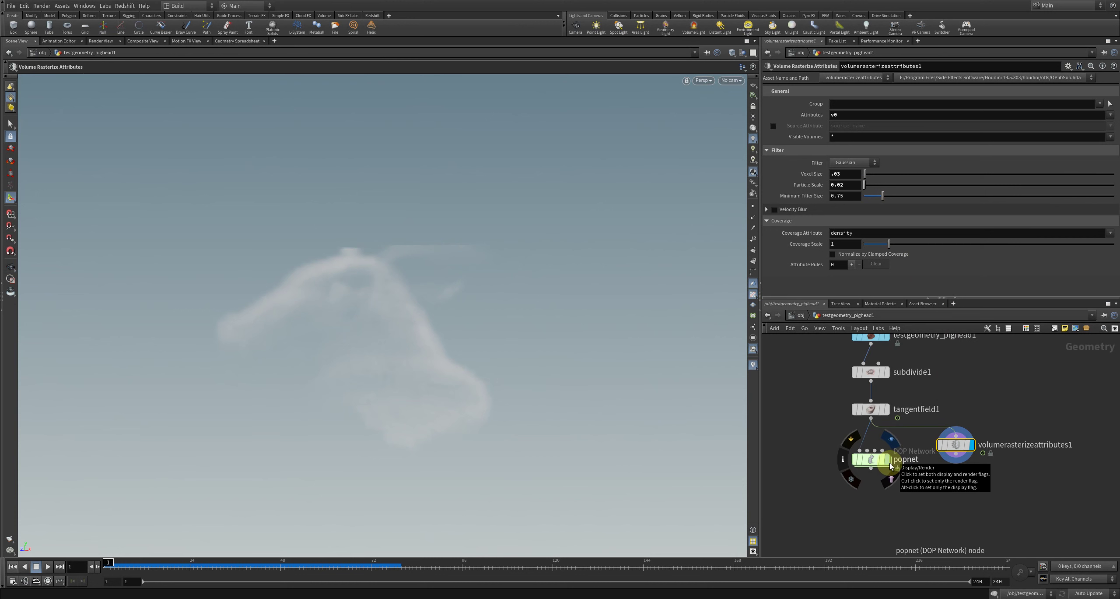
{"action": "left_click", "coordinate": [890, 466]}
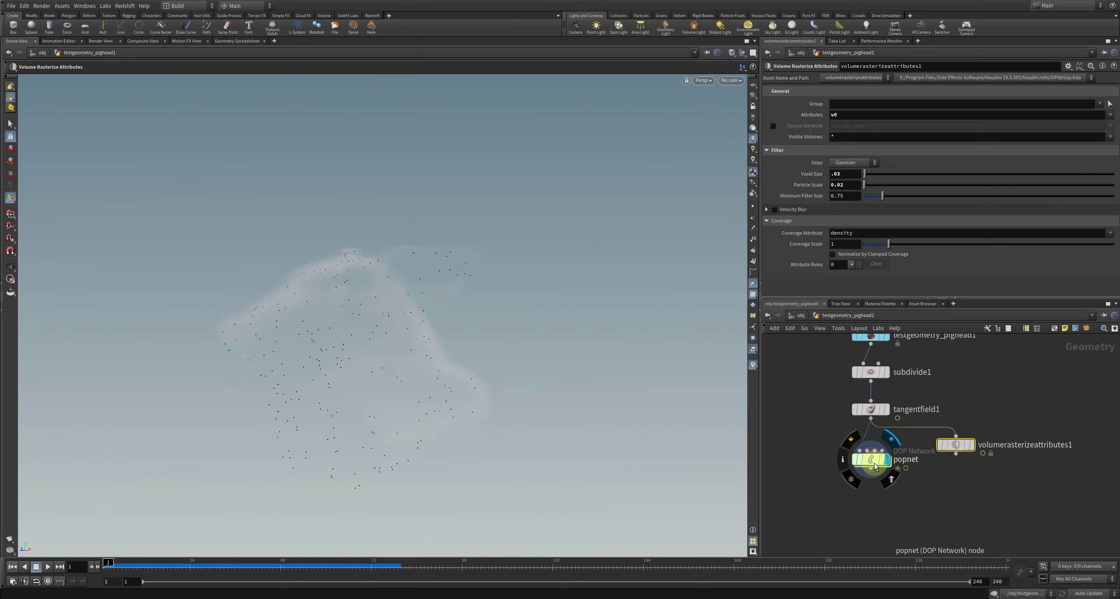
Step: Inside popnet, add a POP Advect by Volumes node wired into the Merge
{"action": "double_click", "coordinate": [871, 458]}
{"action": "middle_click_drag", "start_coordinate": [997, 389], "coordinate": [916, 440]}
{"action": "key", "text": "Tab"}
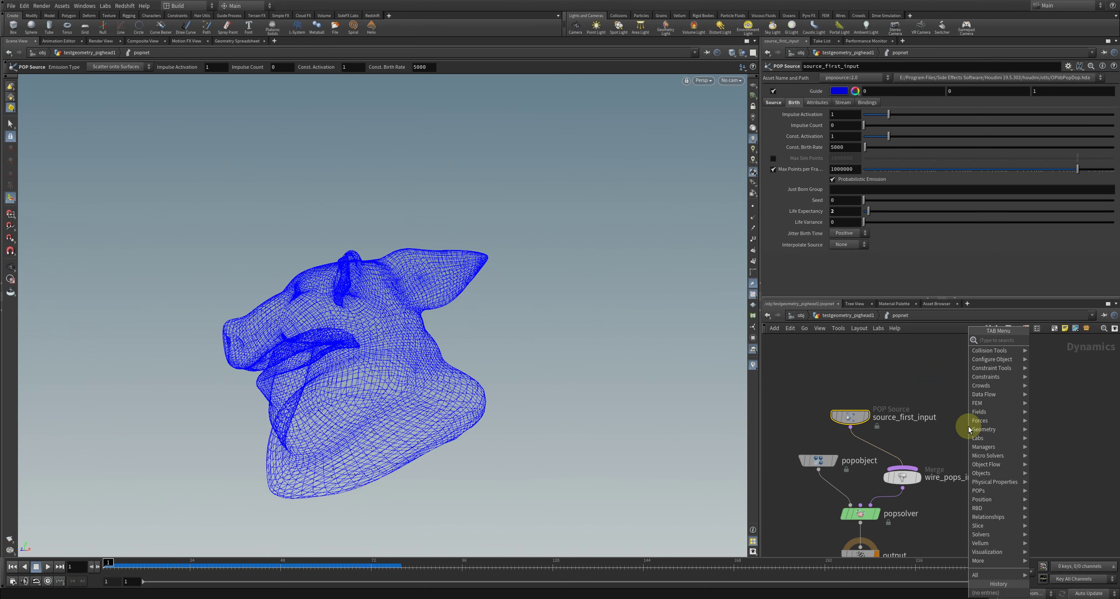
{"action": "type", "text": "p"}
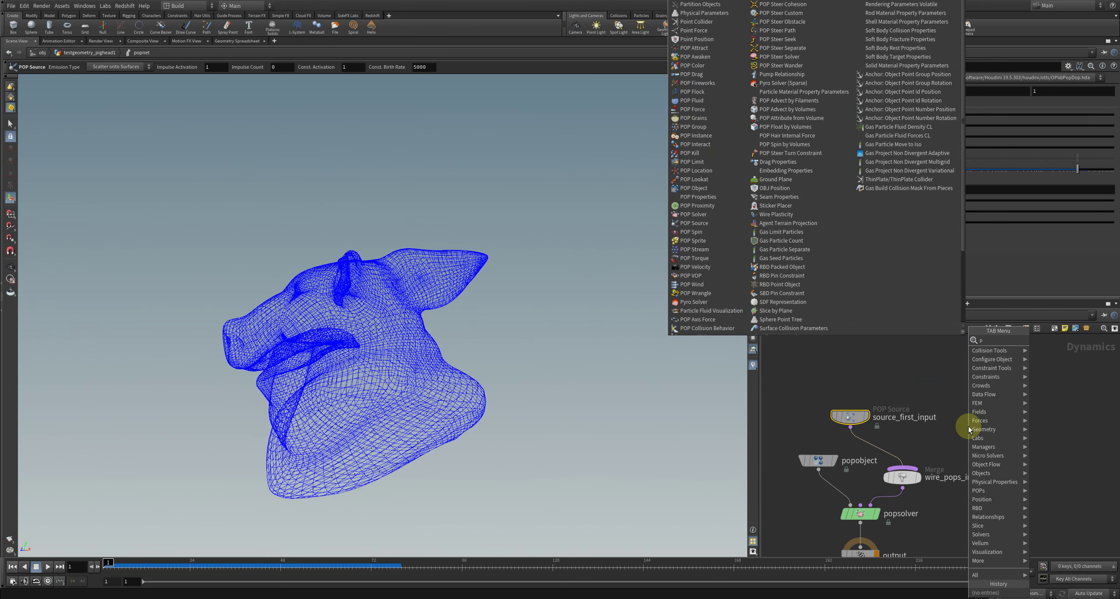
{"action": "type", "text": "vol"}
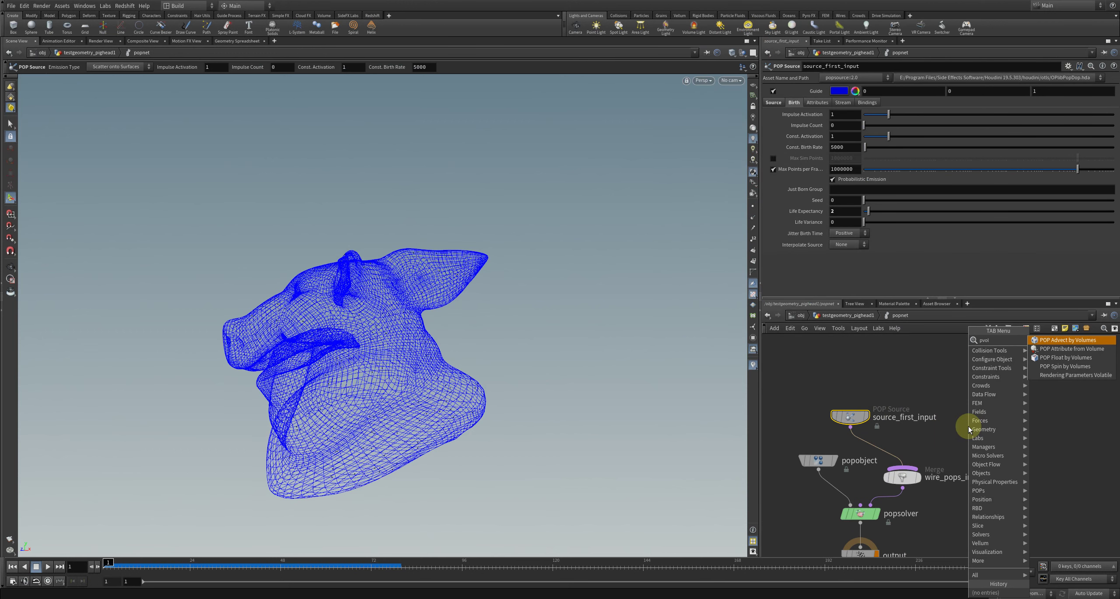
{"action": "key", "text": "Return"}
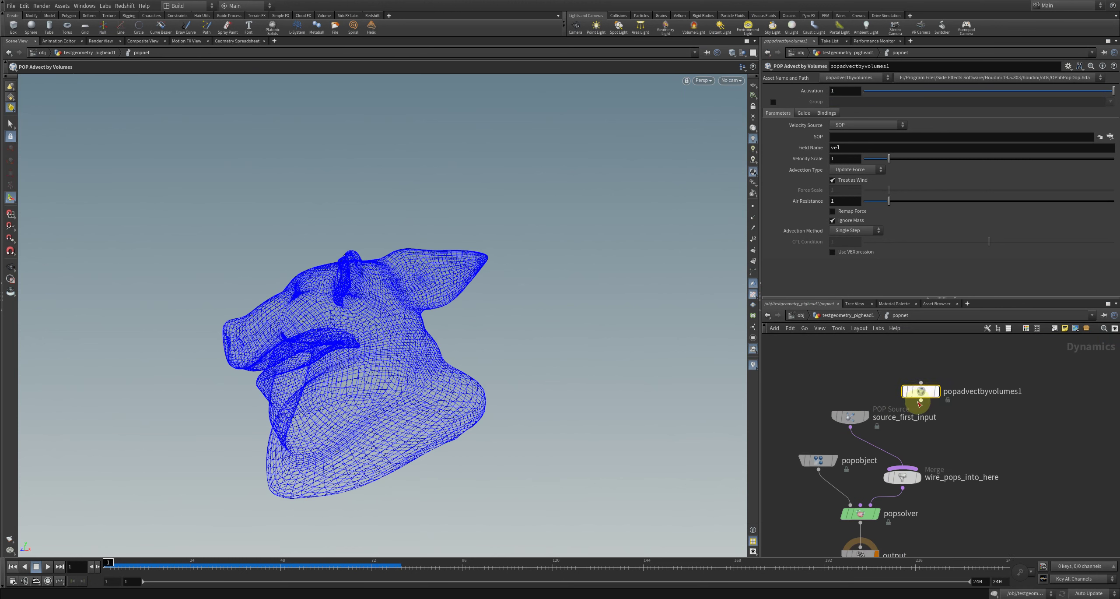
{"action": "left_click_drag", "start_coordinate": [921, 400], "coordinate": [903, 466]}
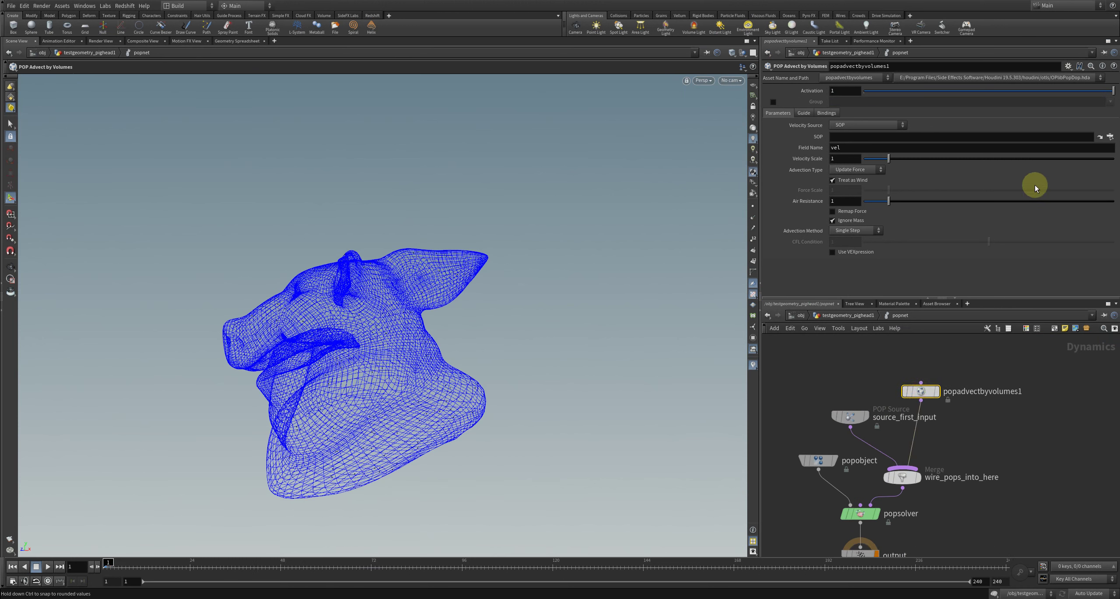
Step: Use volumerasterizeattributes1 as the velocity SOP with Field Name v0
{"action": "left_click", "coordinate": [1110, 137]}
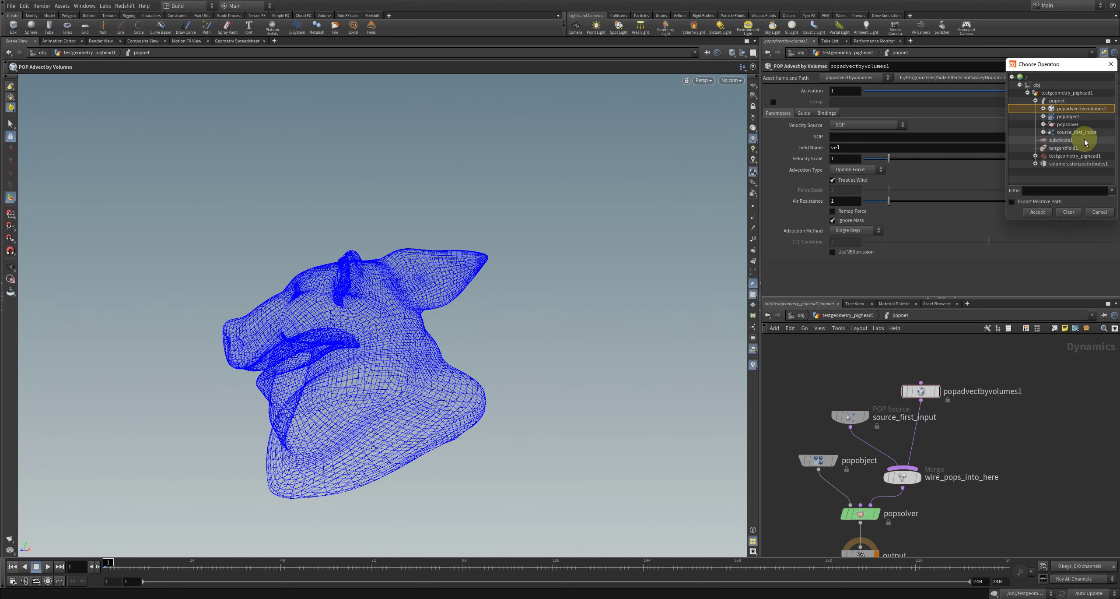
{"action": "left_click", "coordinate": [1066, 164]}
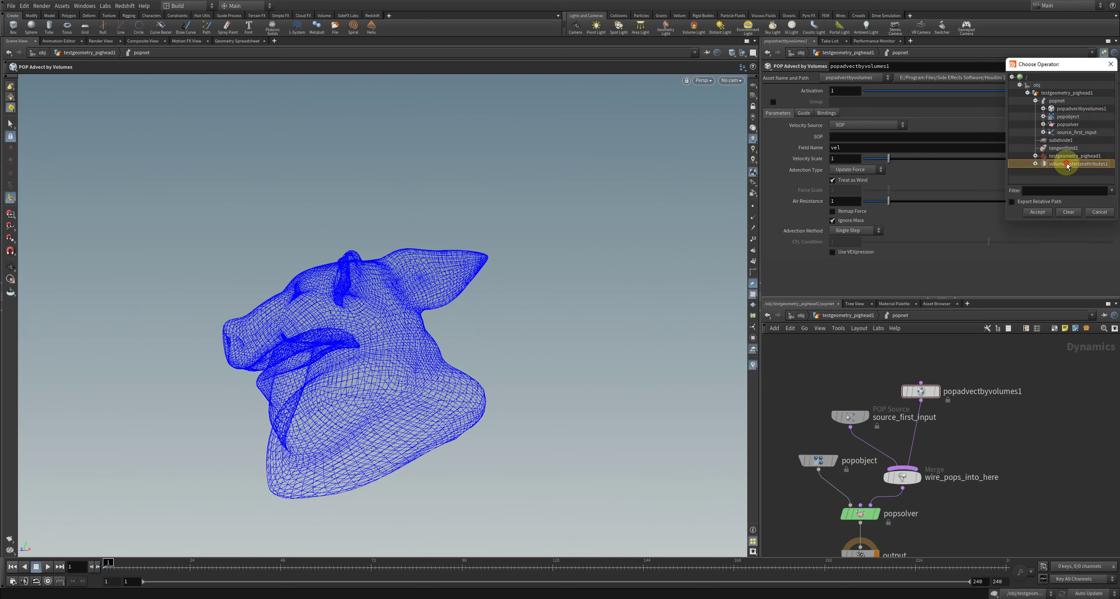
{"action": "double_click", "coordinate": [1066, 164]}
{"action": "double_click", "coordinate": [869, 151]}
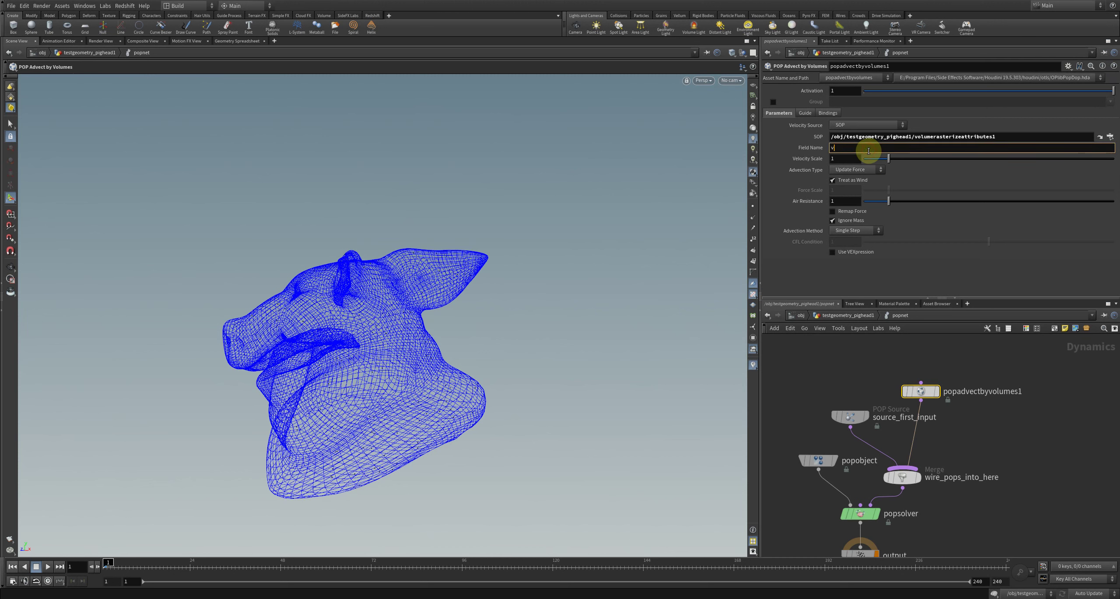
{"action": "key", "text": "Return"}
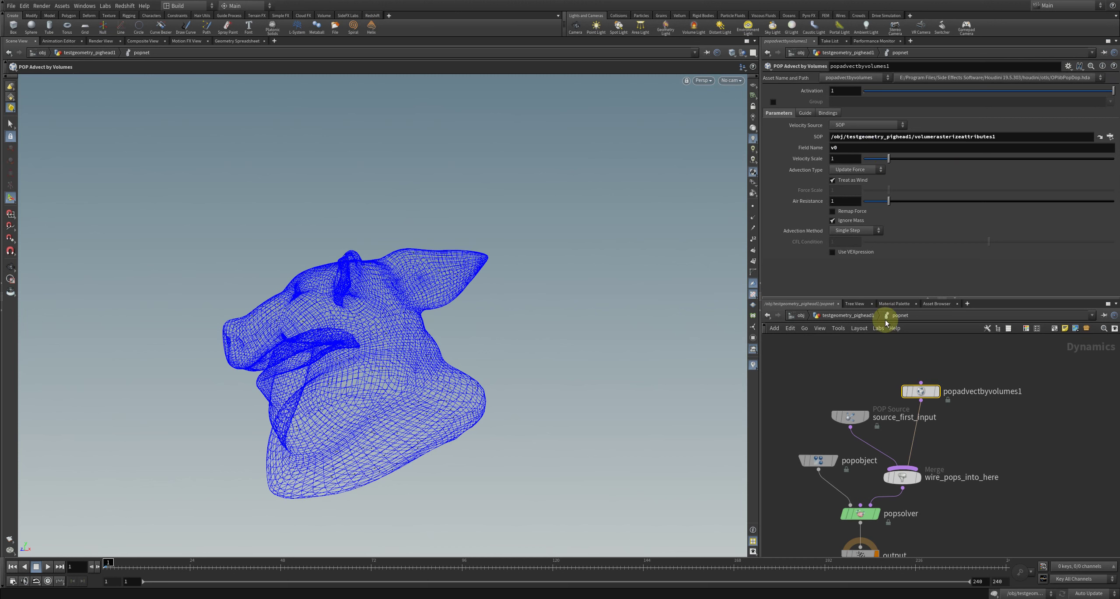
Step: Play the advected simulation, stop at frame 1, and reposition popadvectbyvolumes1
{"action": "left_click", "coordinate": [885, 352]}
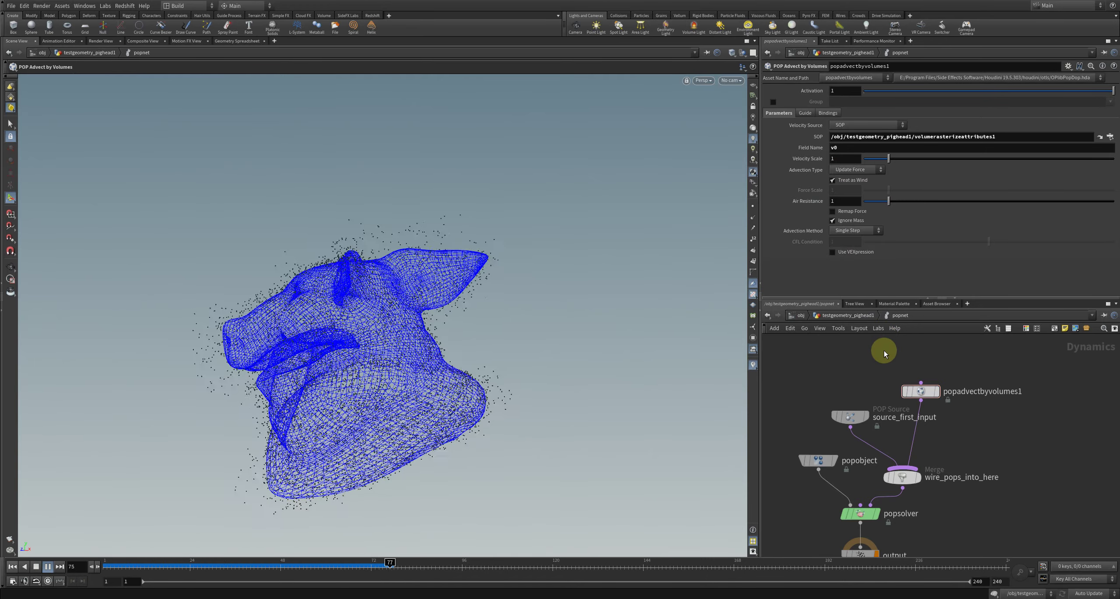
{"action": "key", "text": "ctrl+Up"}
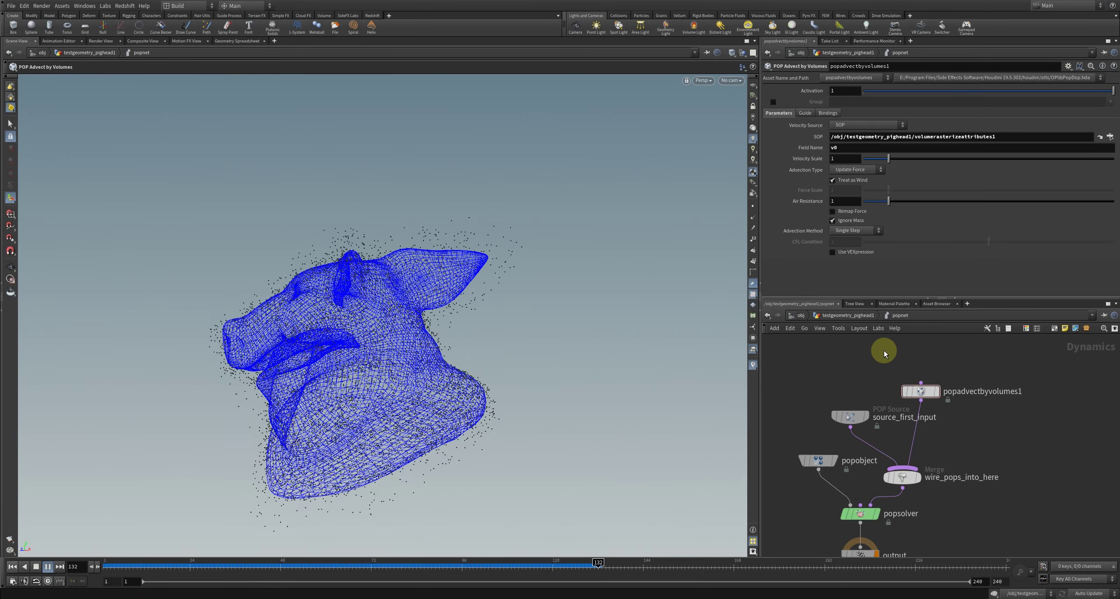
{"action": "left_click_drag", "start_coordinate": [919, 393], "coordinate": [889, 379]}
{"action": "key", "text": "Tab"}
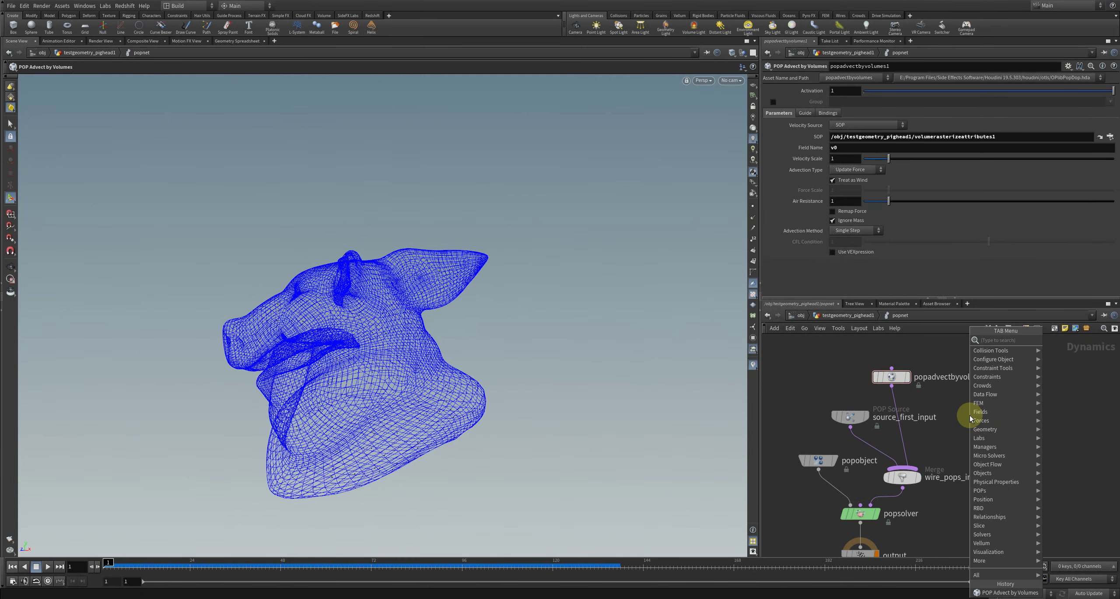
Step: Add a POP Wrangle node and wire its output into popnet's Merge
{"action": "type", "text": "p"}
{"action": "type", "text": "wrangle"}
{"action": "key", "text": "Return"}
{"action": "left_click", "coordinate": [970, 415]}
{"action": "left_click_drag", "start_coordinate": [969, 427], "coordinate": [911, 466]}
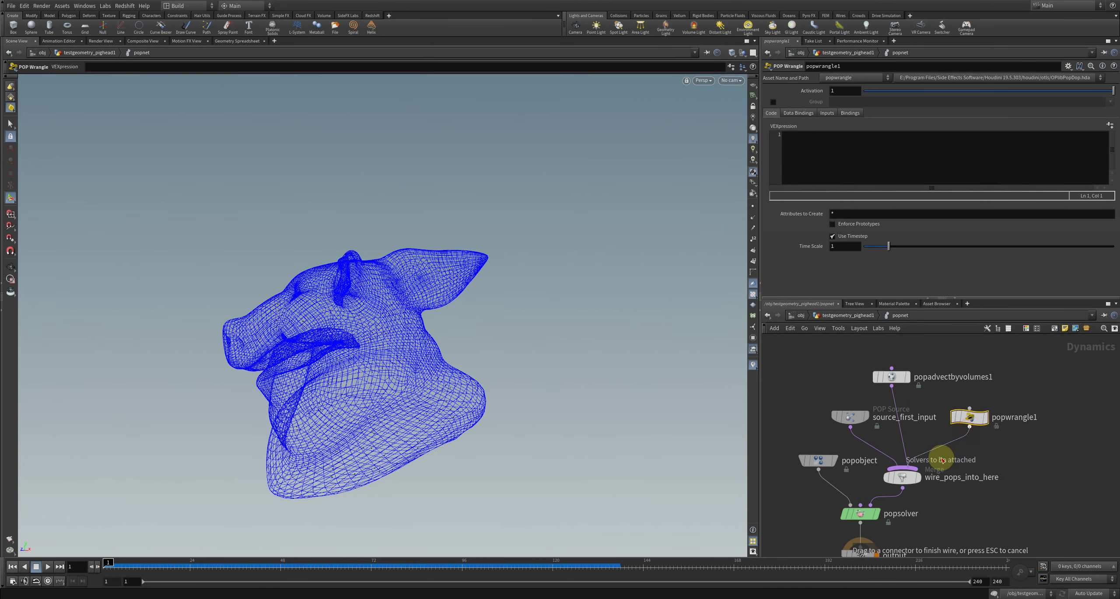
Step: Set popwrangle1's Input 1 source to First Context Geometry
{"action": "left_click", "coordinate": [849, 114]}
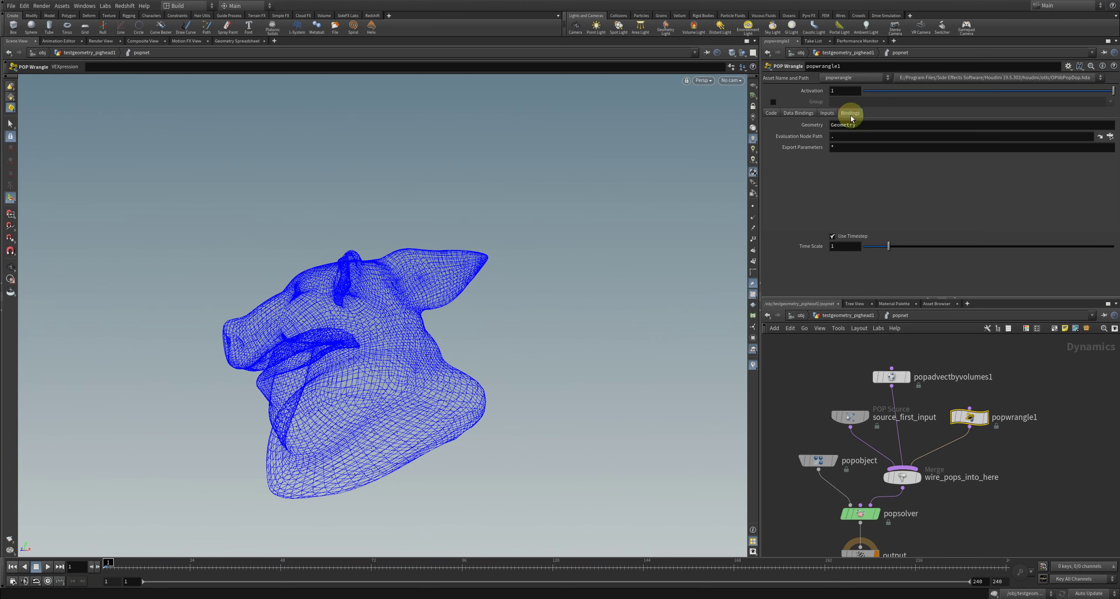
{"action": "left_click", "coordinate": [828, 113]}
{"action": "left_click", "coordinate": [893, 127]}
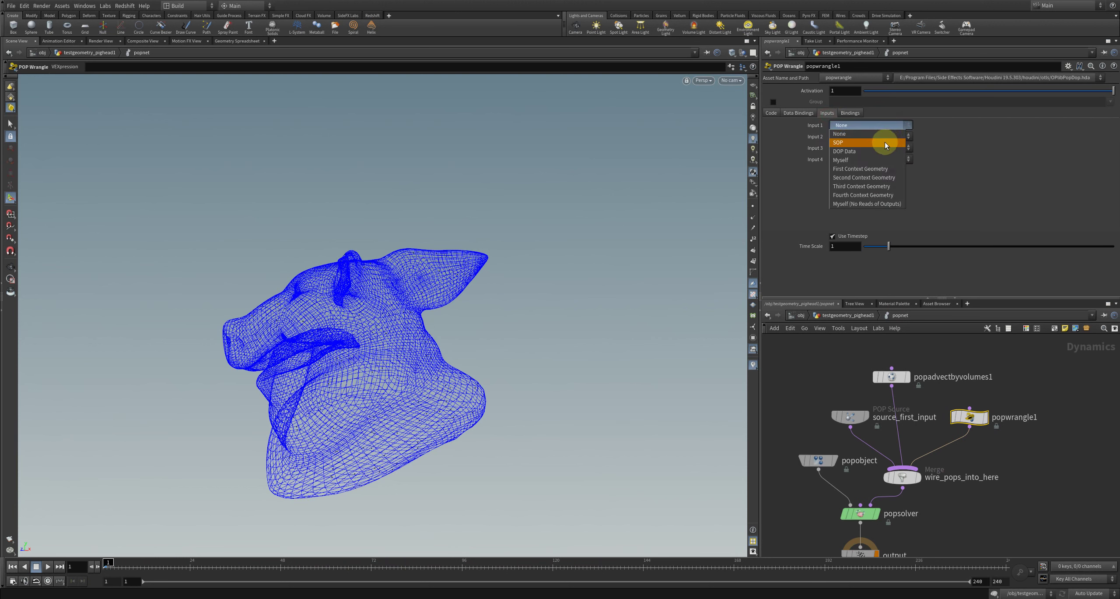
{"action": "left_click", "coordinate": [884, 142]}
{"action": "left_click", "coordinate": [1112, 140]}
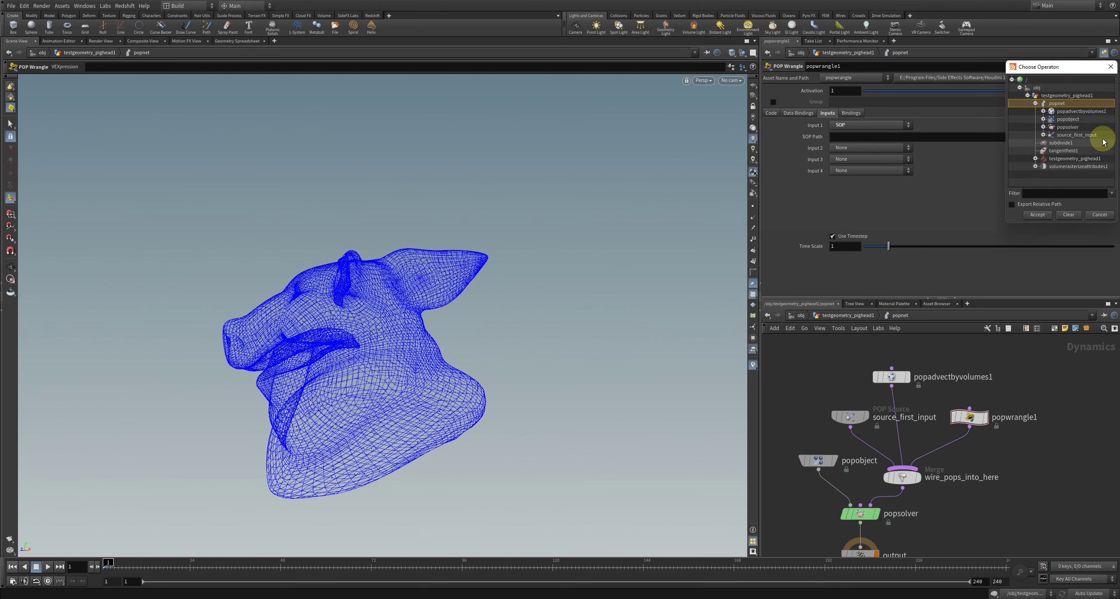
{"action": "left_click", "coordinate": [1110, 215]}
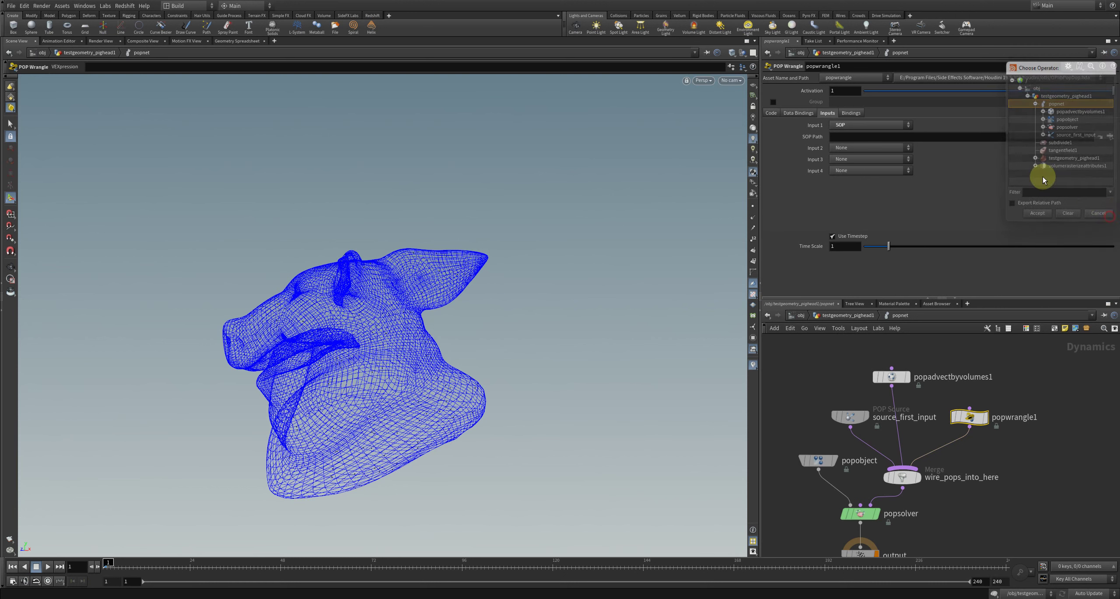
{"action": "left_click", "coordinate": [894, 127]}
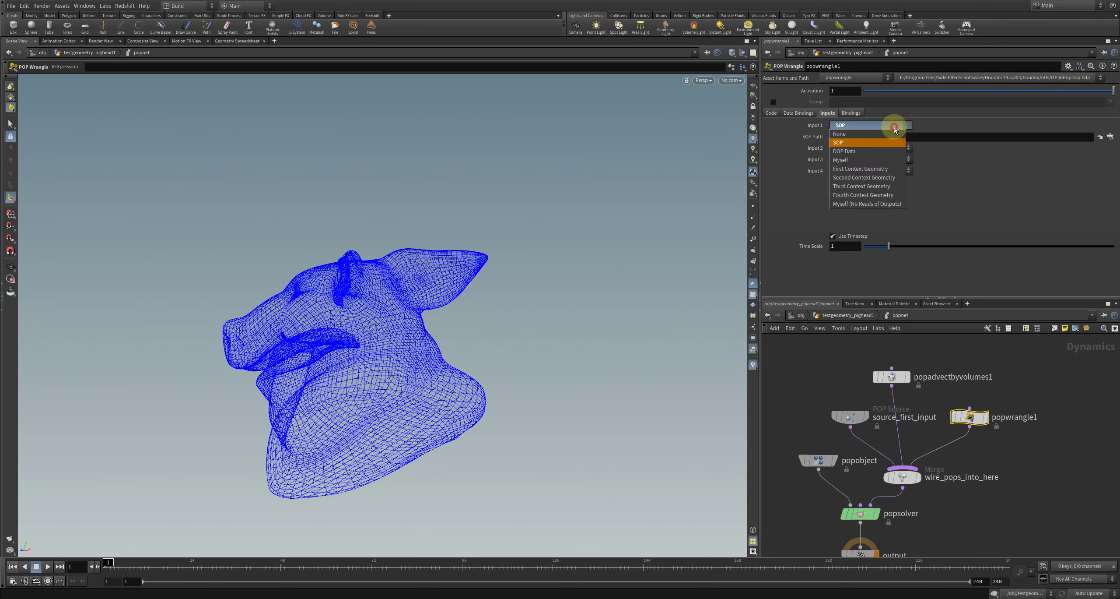
{"action": "left_click", "coordinate": [884, 169]}
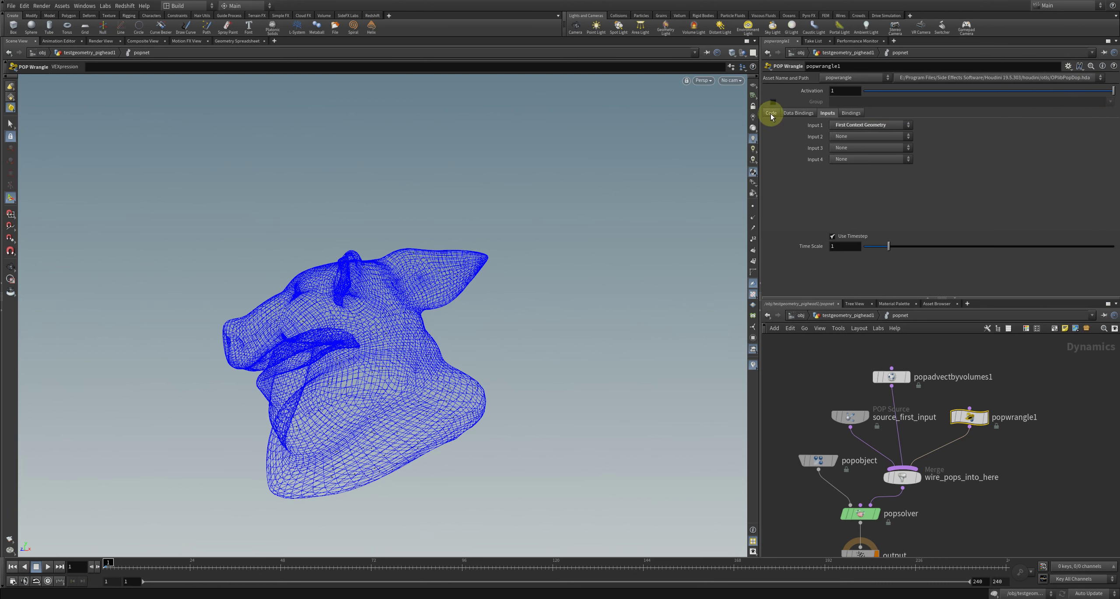
Step: Give the wrangle the VEXpression @P = minpos(0,@P); and return to the pig head network
{"action": "left_click", "coordinate": [771, 114]}
{"action": "left_click", "coordinate": [838, 161]}
{"action": "type", "text": "@P = n"}
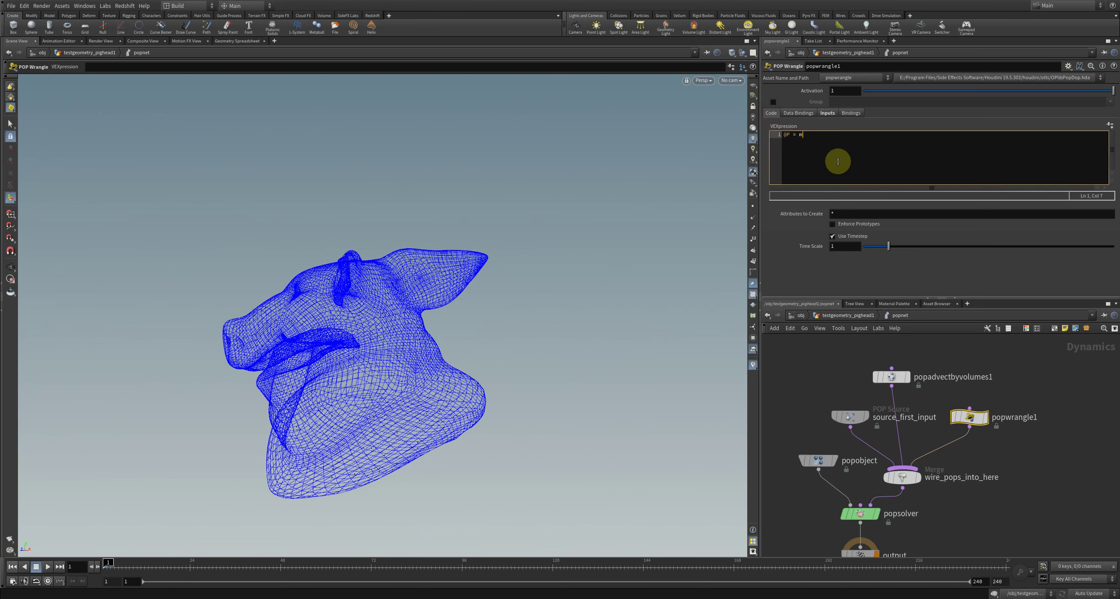
{"action": "type", "text": "inpo"}
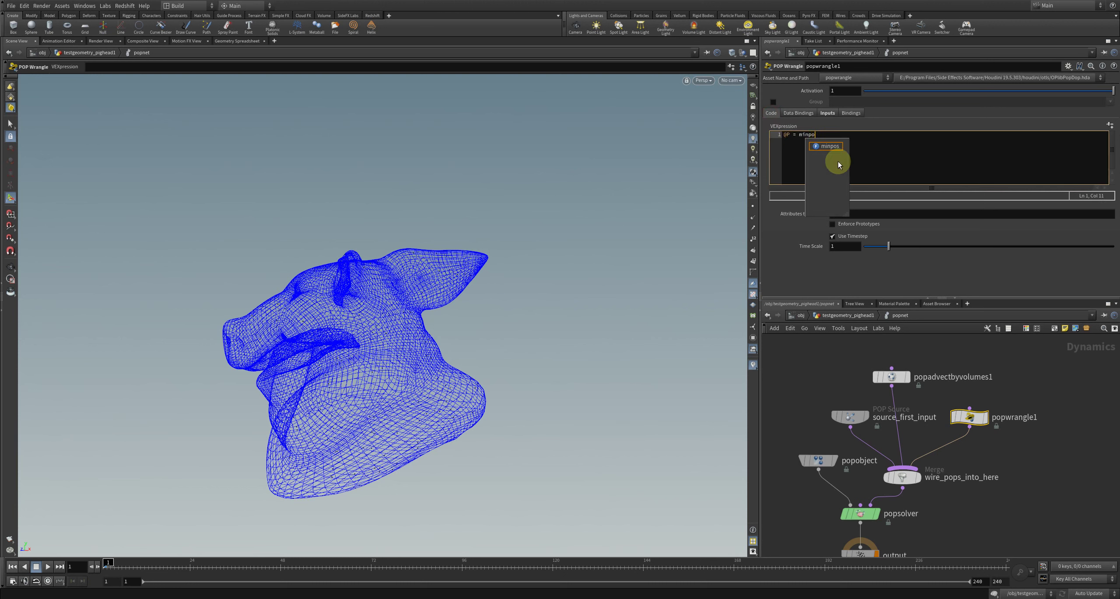
{"action": "key", "text": "Escape"}
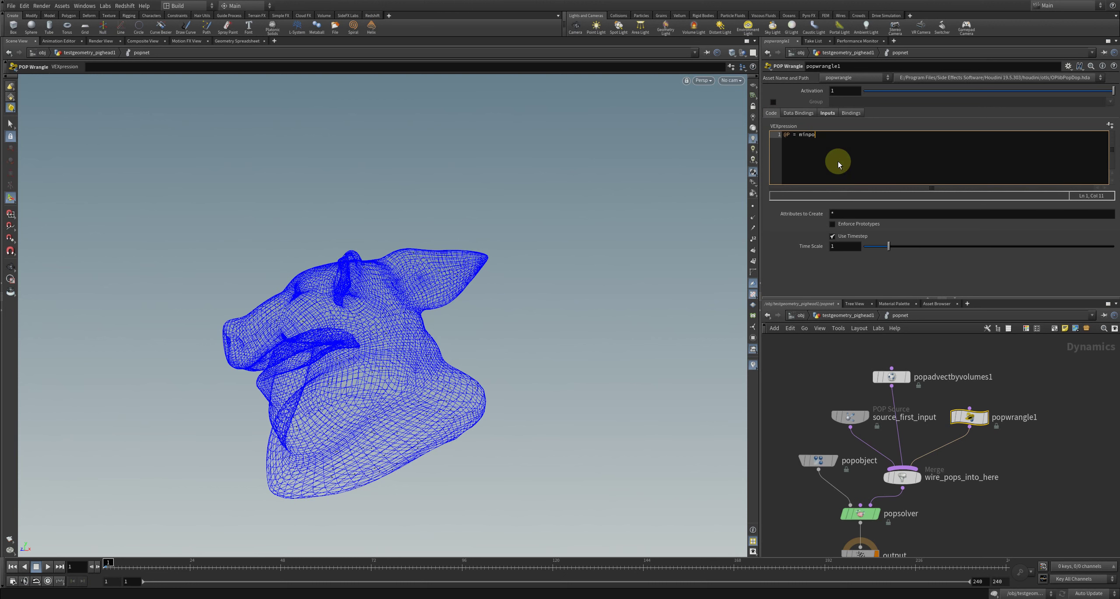
{"action": "type", "text": "s(0,@P);"}
{"action": "left_click", "coordinate": [988, 350]}
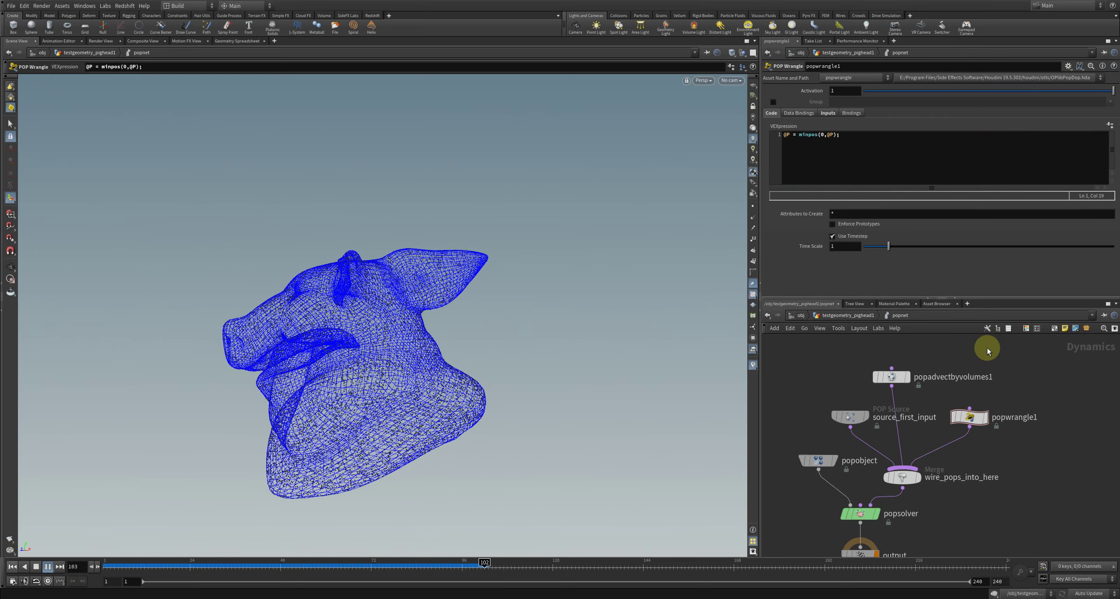
{"action": "key", "text": "ctrl+Up"}
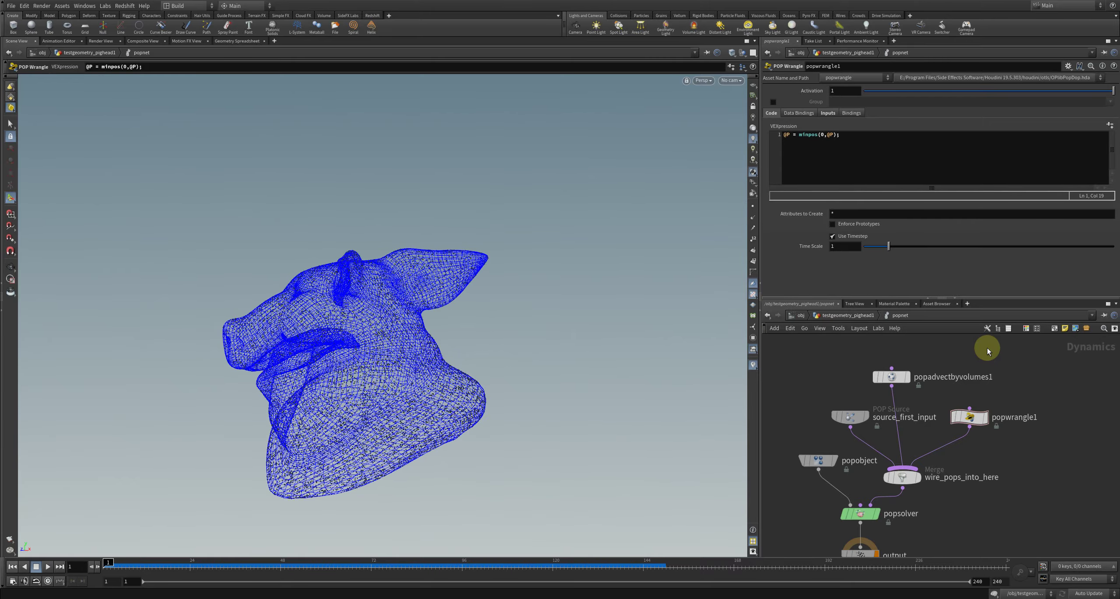
{"action": "left_click", "coordinate": [847, 315]}
Step: Orbit the view and play the particle simulation, then reset to frame 1
{"action": "key", "text": "Escape"}
{"action": "left_click_drag", "start_coordinate": [394, 389], "coordinate": [403, 388]}
{"action": "key", "text": "Return"}
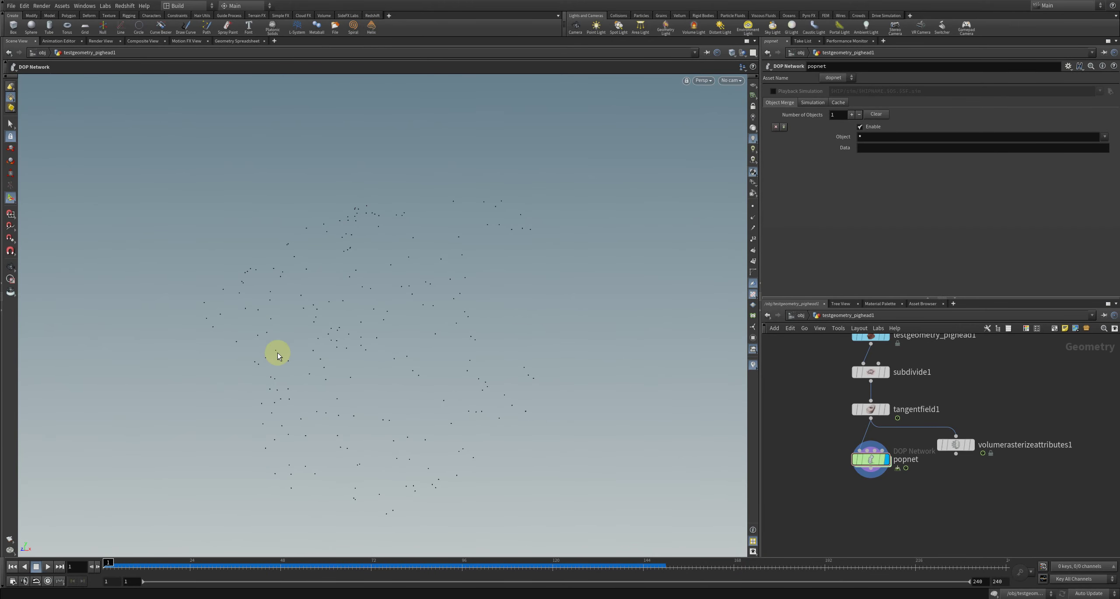
{"action": "key", "text": "Up"}
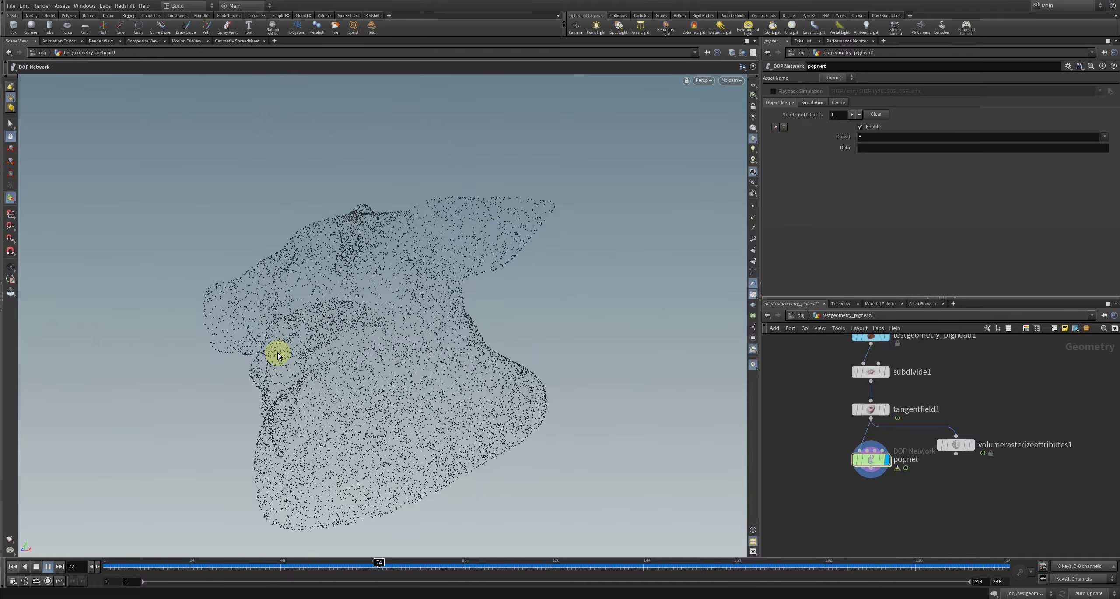
{"action": "key", "text": "ctrl+Up"}
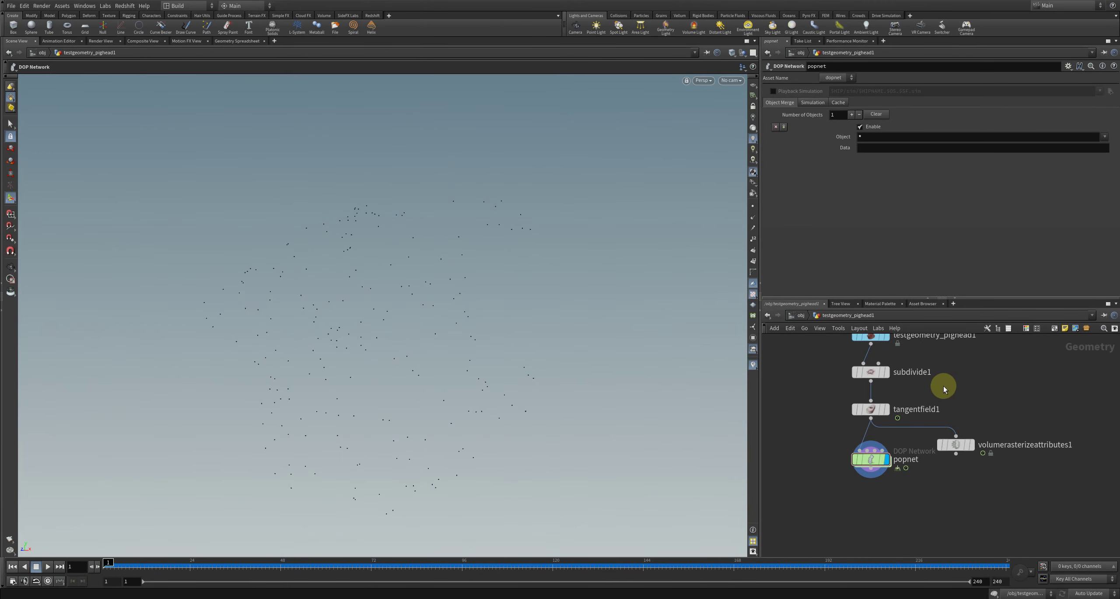
{"action": "left_click", "coordinate": [878, 409]}
{"action": "type", "text": "3"}
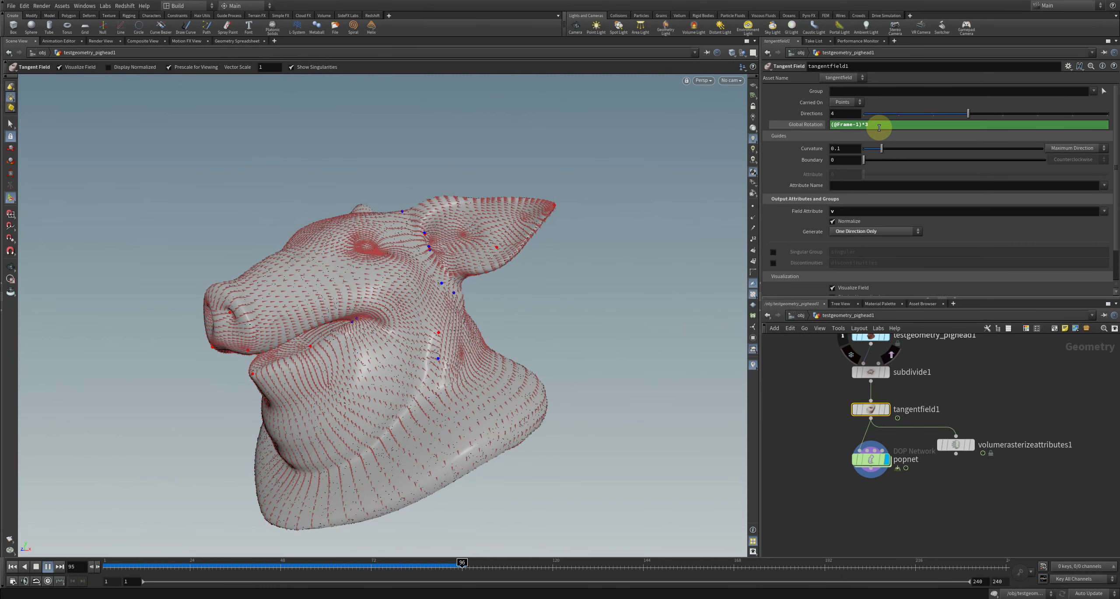
{"action": "key", "text": "ctrl+Up"}
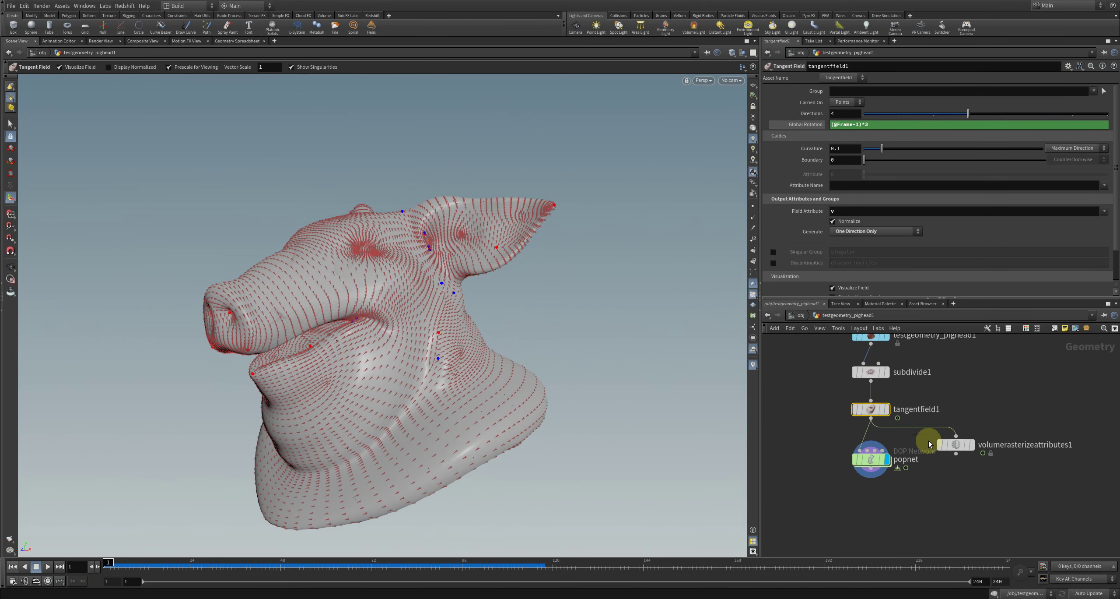
{"action": "left_click", "coordinate": [854, 456]}
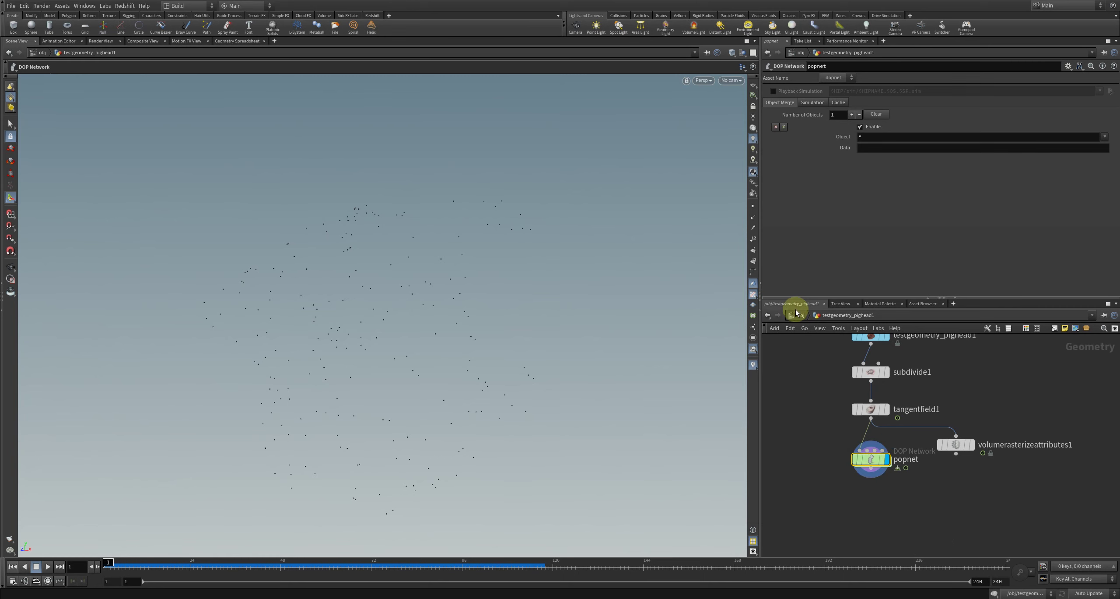
{"action": "right_click", "coordinate": [753, 172]}
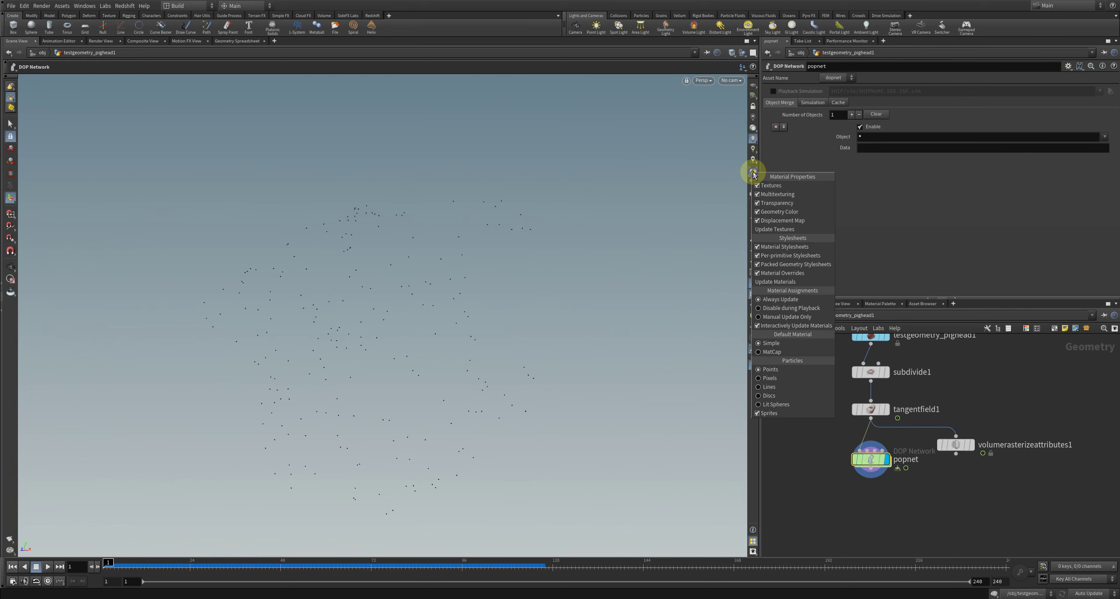
Step: Display popnet's particles as lit spheres and play the simulation through, resetting to frame 1
{"action": "left_click", "coordinate": [780, 404]}
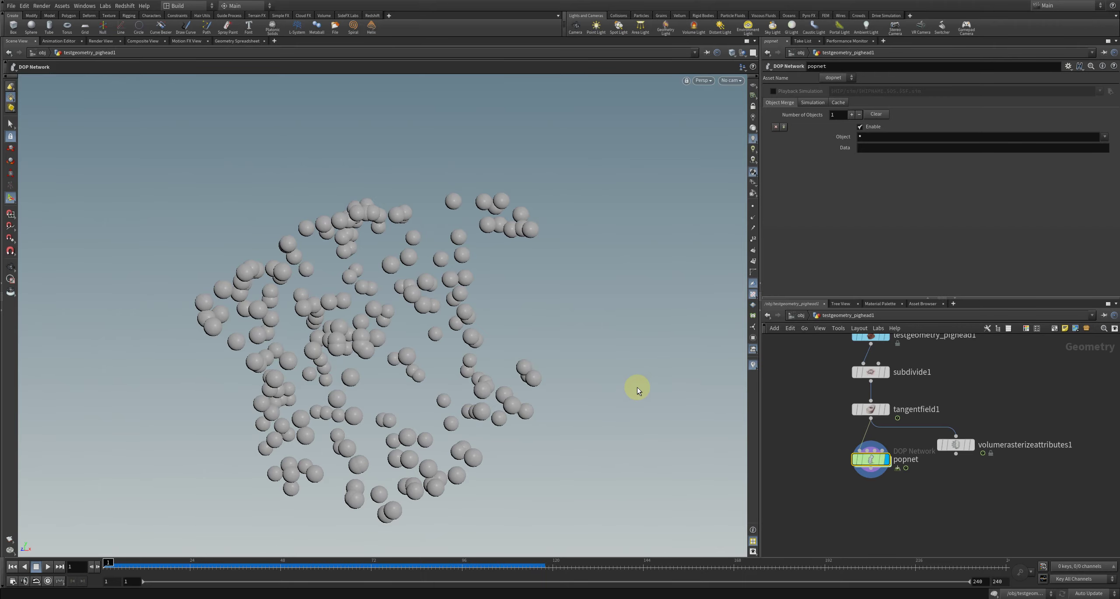
{"action": "key", "text": "Up"}
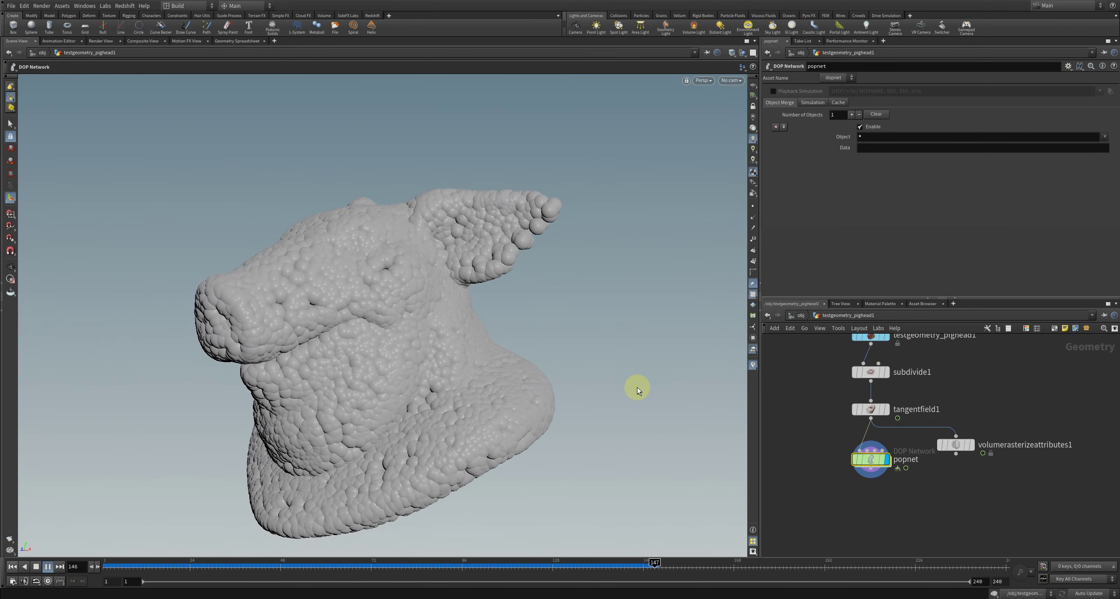
{"action": "key", "text": "Up"}
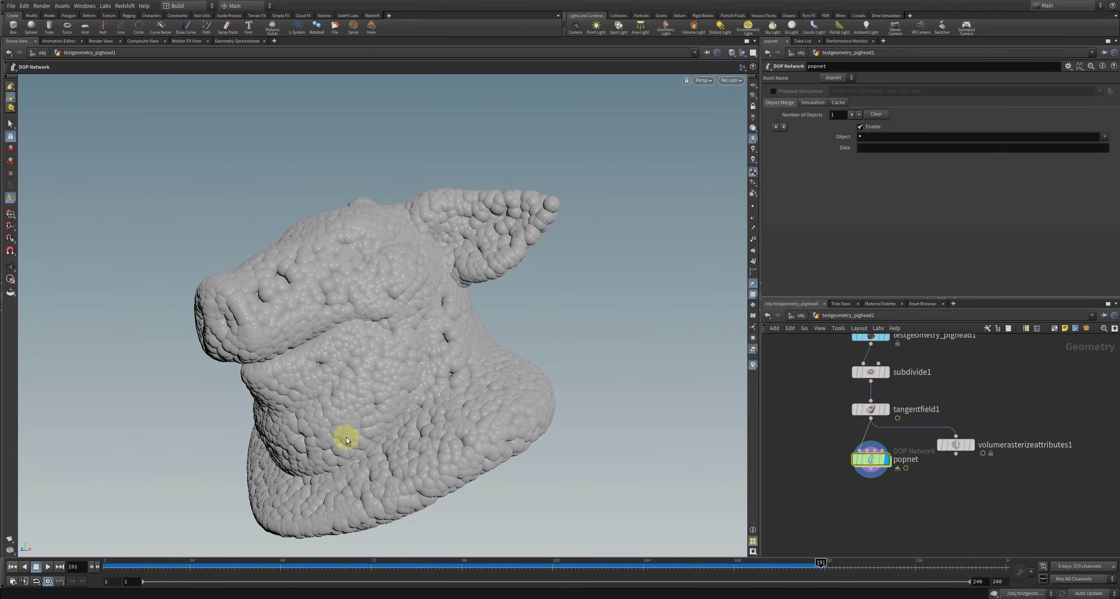
{"action": "key", "text": "ctrl+Left"}
{"action": "key", "text": "Up"}
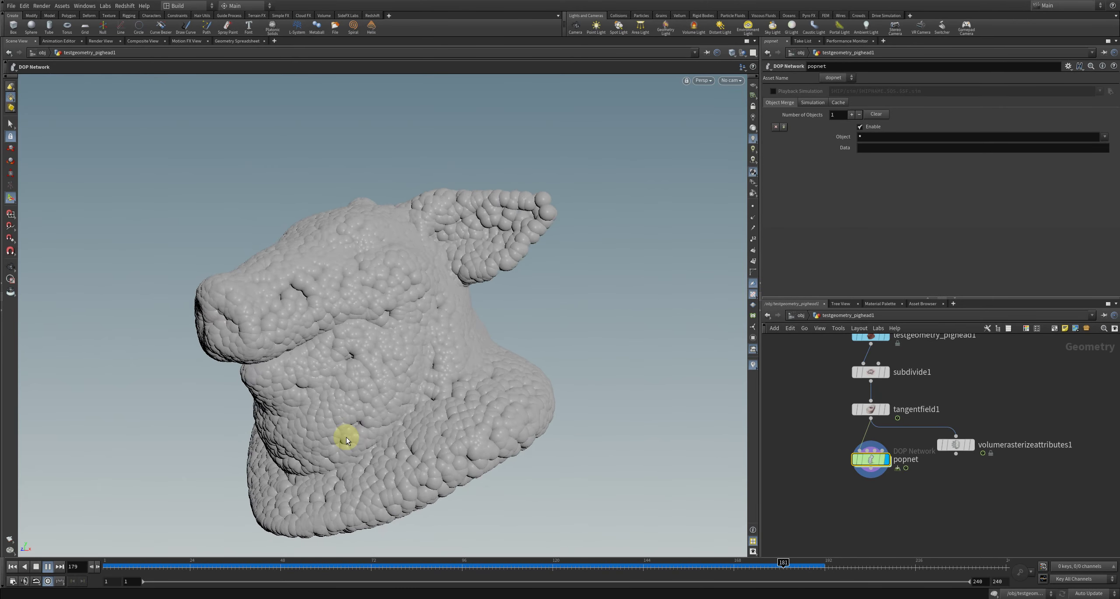
{"action": "key", "text": "ctrl+Up"}
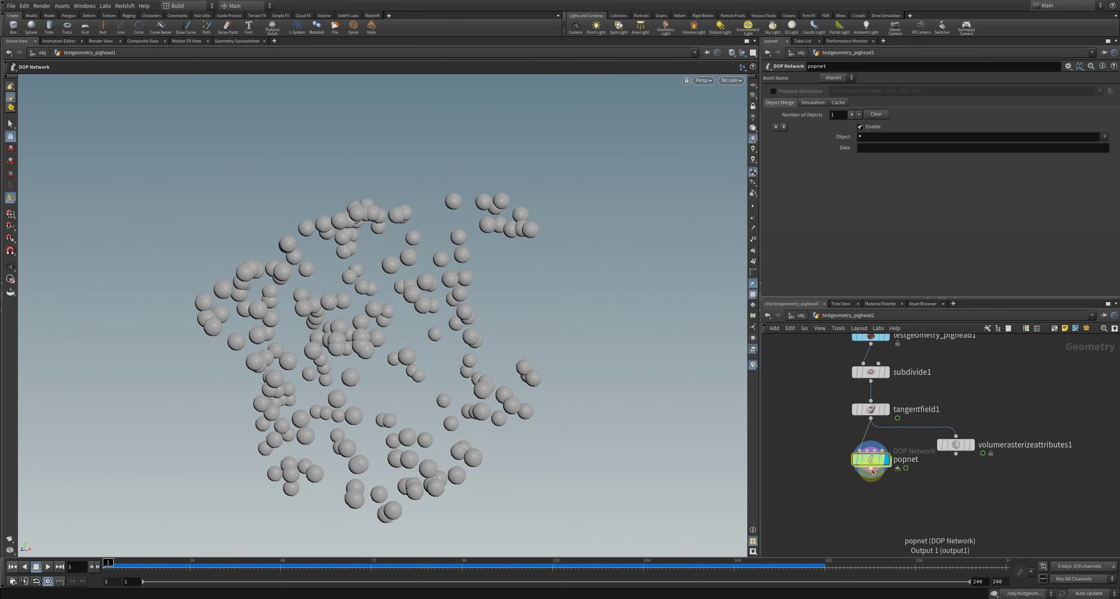
{"action": "key", "text": "Tab"}
Step: Add an Attribute Adjust Float node wired under popnet and make it the displayed node
{"action": "type", "text": "wra"}
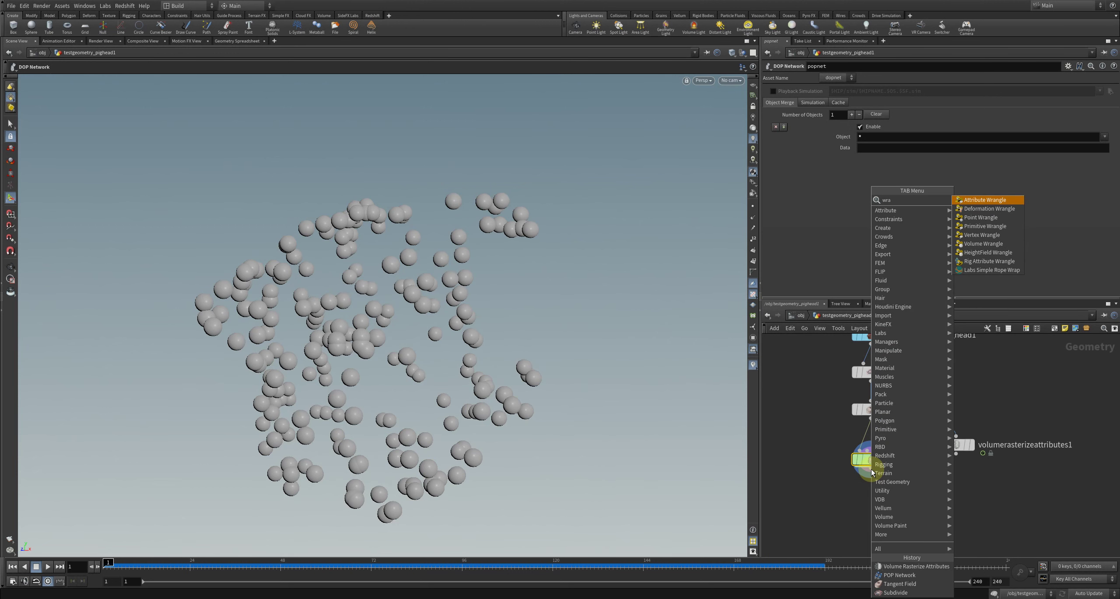
{"action": "key", "text": "BackSpace"}
{"action": "key", "text": "BackSpace"}
{"action": "key", "text": "BackSpace"}
{"action": "type", "text": "a"}
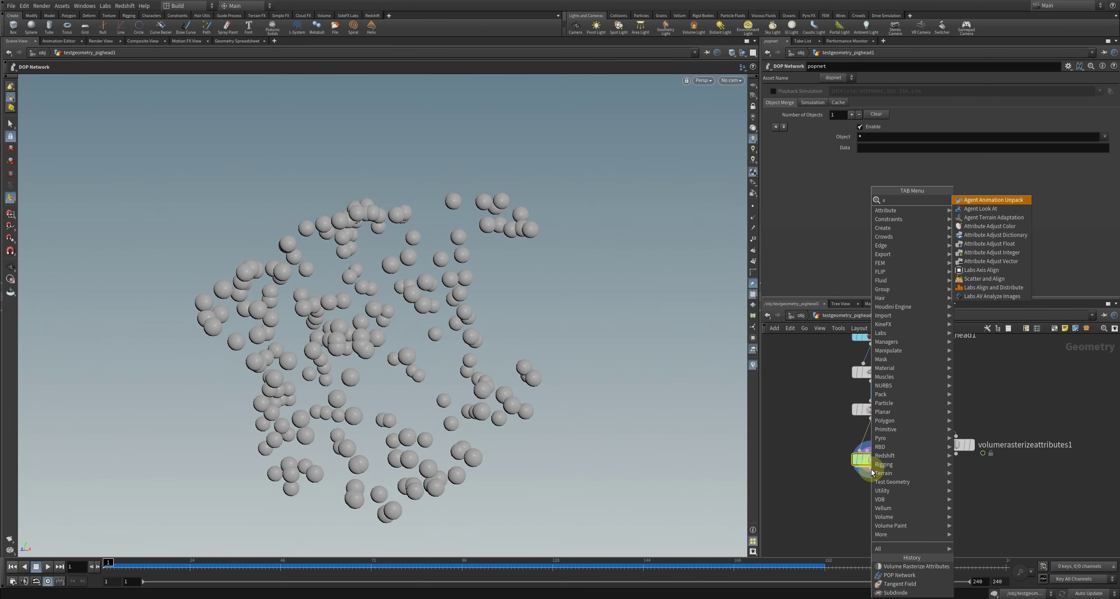
{"action": "type", "text": "f"}
{"action": "key", "text": "Return"}
{"action": "left_click", "coordinate": [870, 494]}
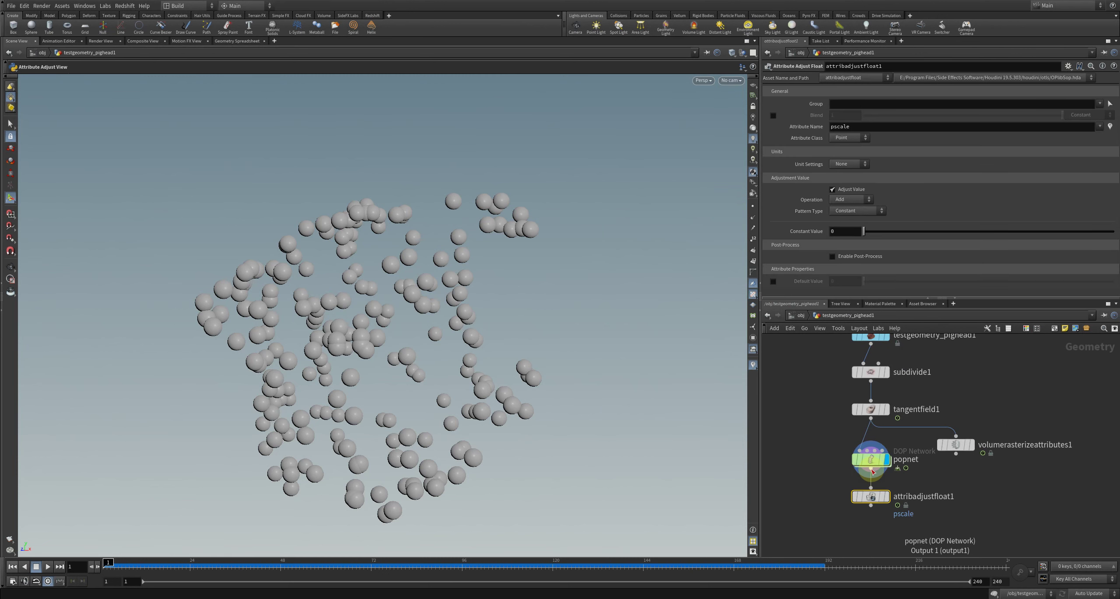
{"action": "left_click", "coordinate": [887, 496]}
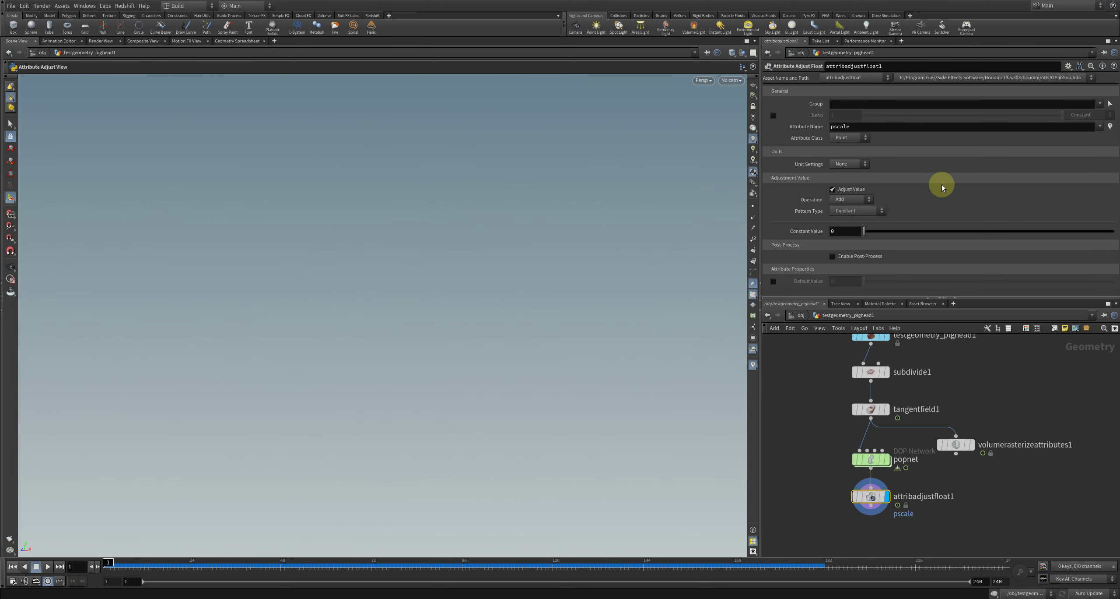
Step: Set the node to Set Initial pscale with a Noise pattern and Min Value 0.02
{"action": "left_click", "coordinate": [861, 201]}
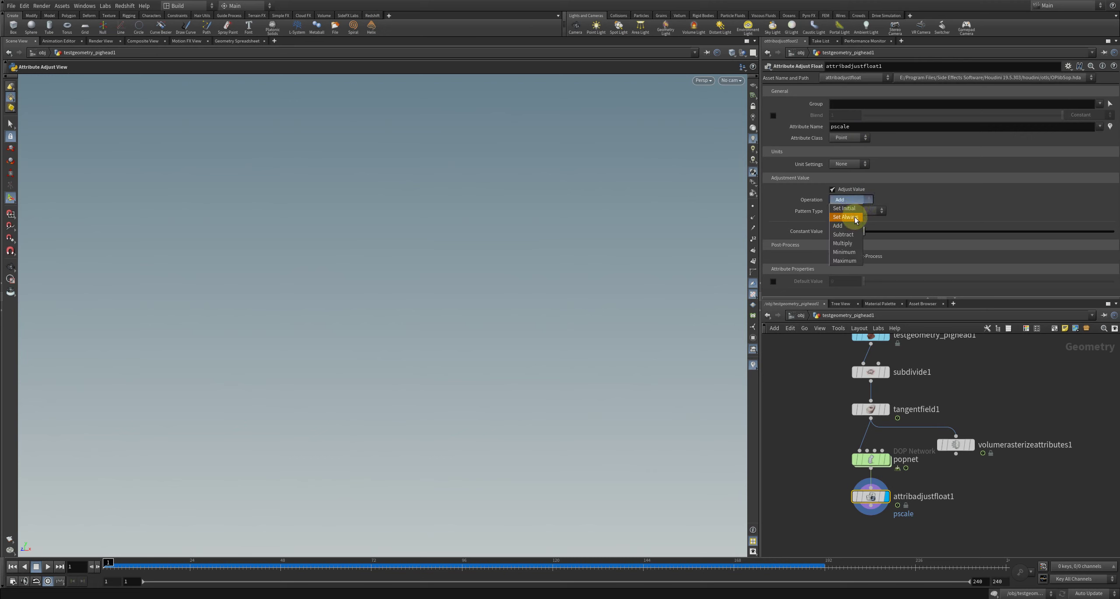
{"action": "left_click", "coordinate": [853, 213]}
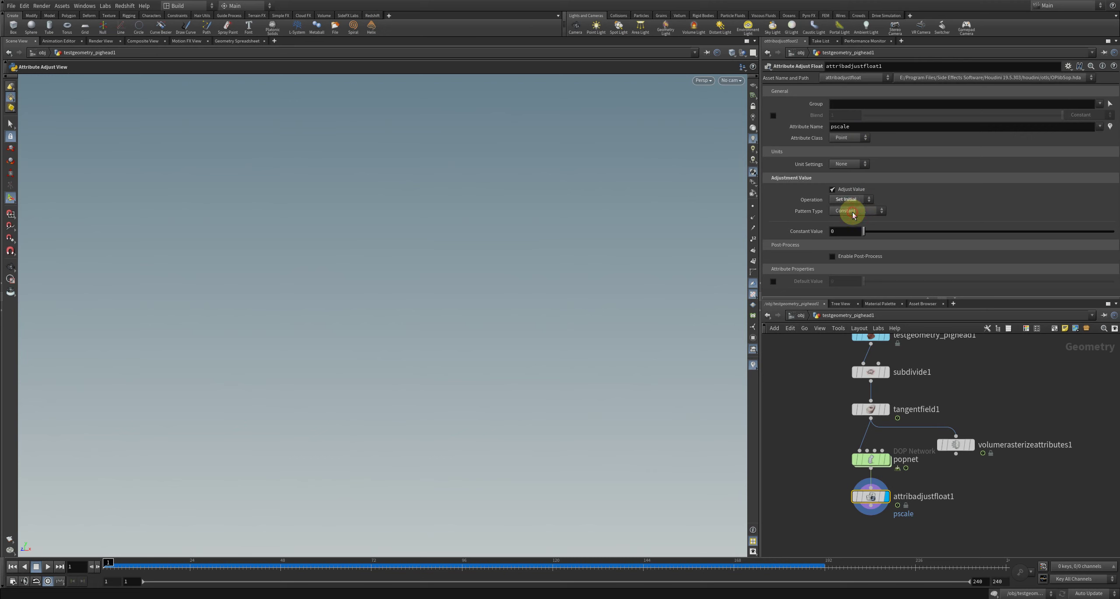
{"action": "left_click", "coordinate": [864, 212]}
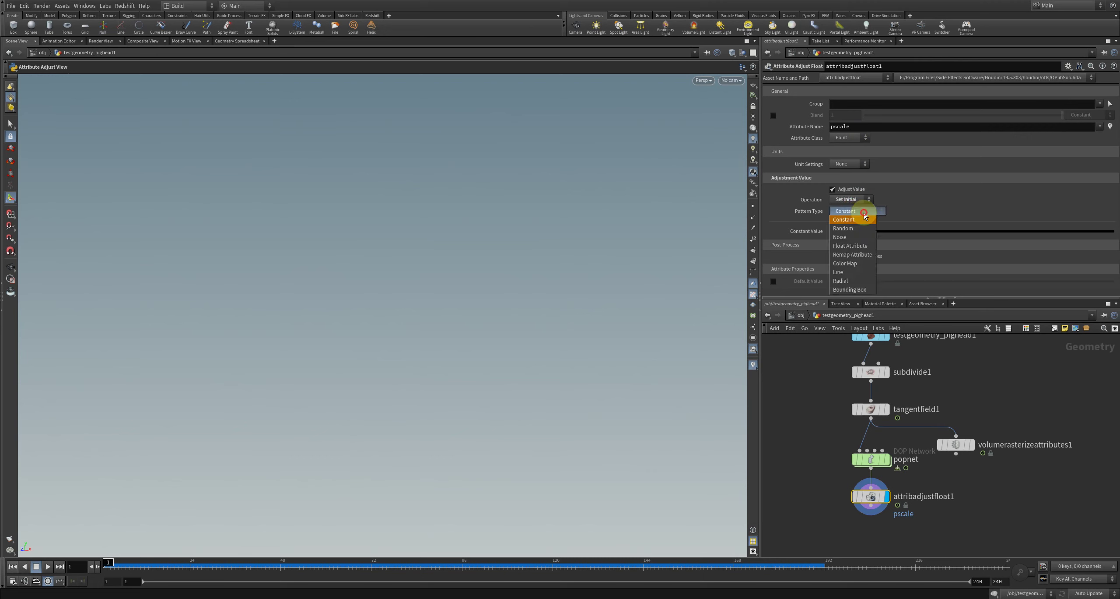
{"action": "left_click", "coordinate": [863, 240]}
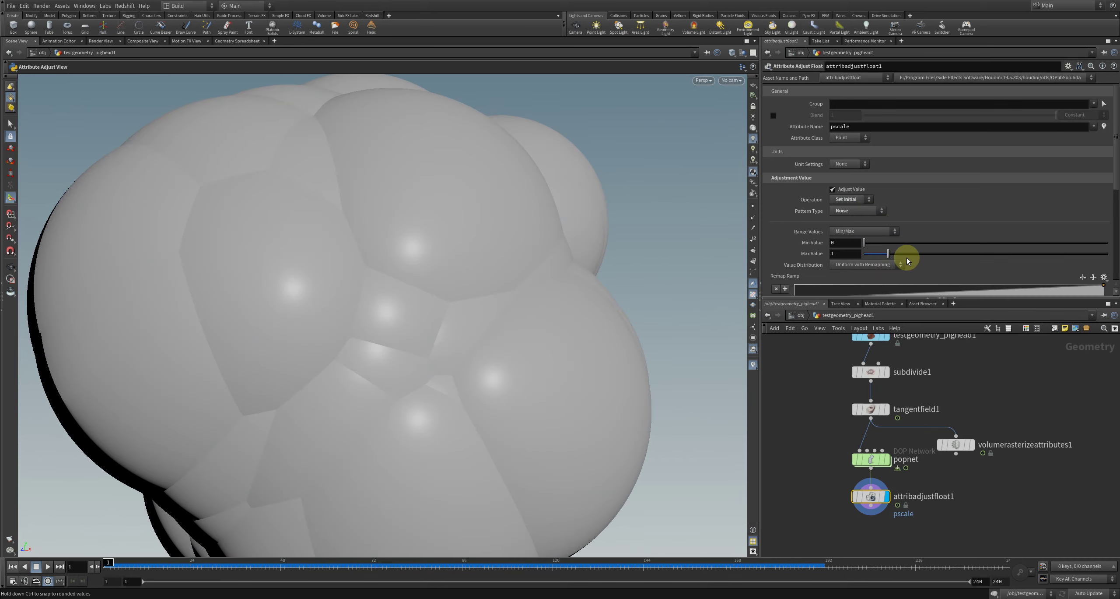
{"action": "scroll", "coordinate": [907, 257], "scroll_direction": "down", "scroll_amount": 3}
{"action": "left_click", "coordinate": [858, 180]}
{"action": "type", "text": "2"}
{"action": "key", "text": "Tab"}
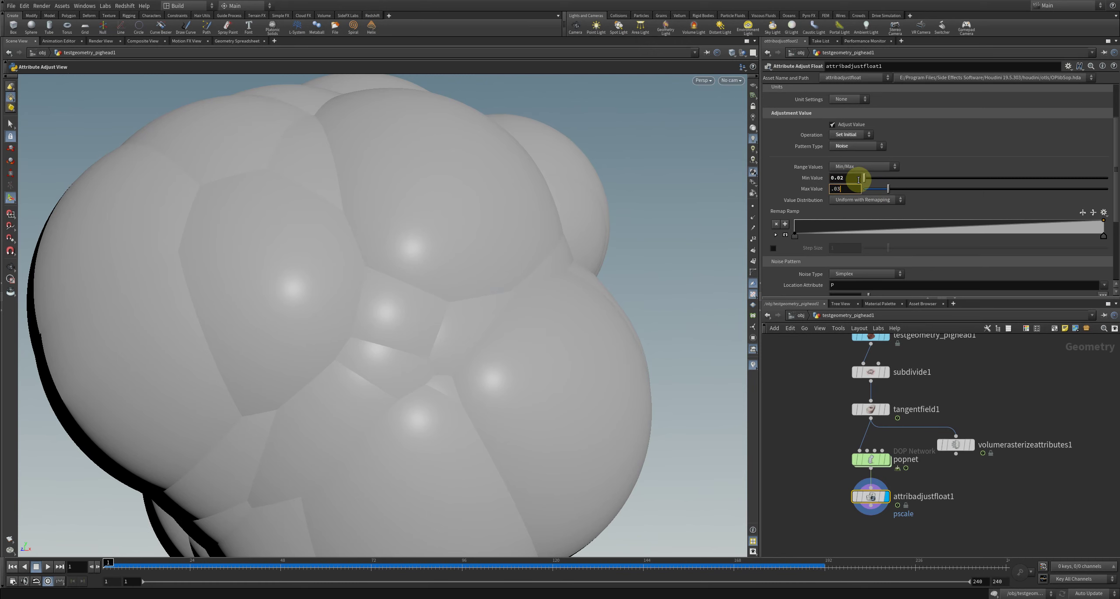
Step: Set pscale Max to .03 and Min to 0.005, then play the simulation to inspect sphere sizes
{"action": "key", "text": "Return"}
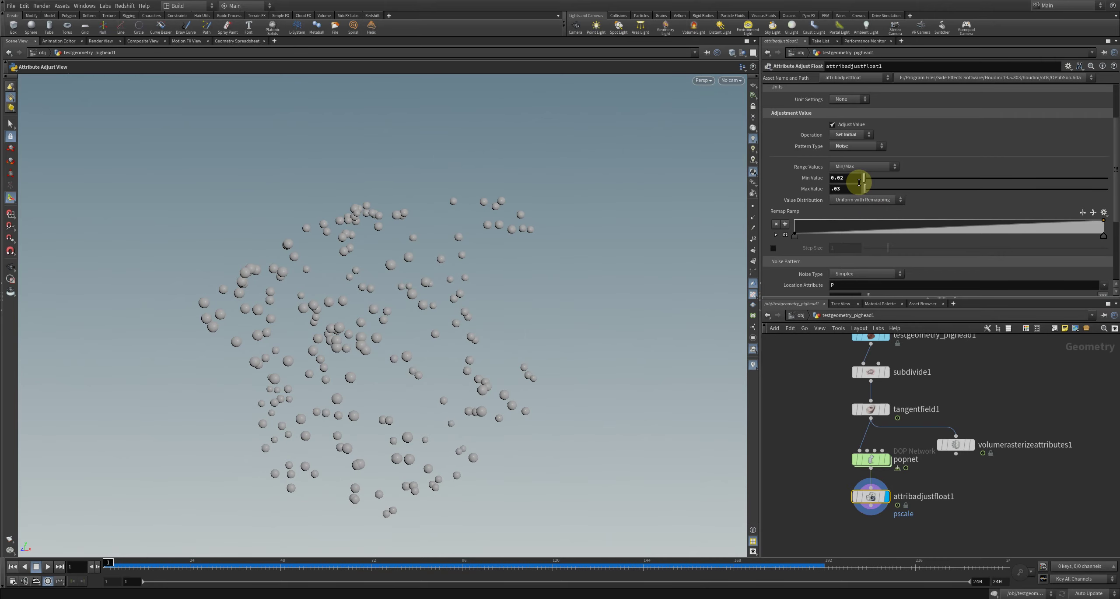
{"action": "type", "text": "0.005"}
{"action": "key", "text": "Return"}
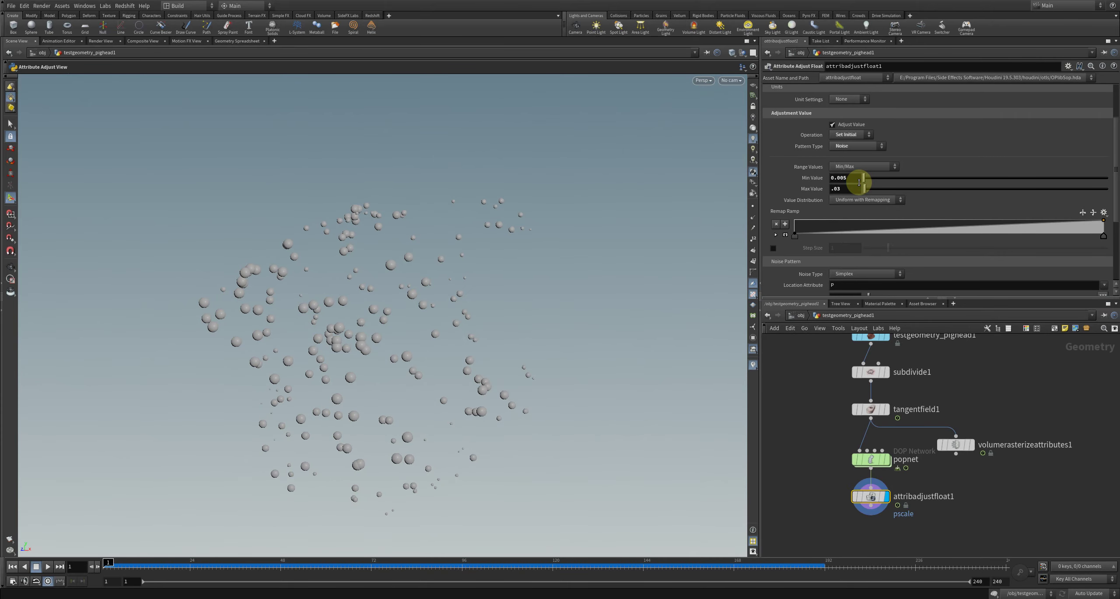
{"action": "key", "text": "Up"}
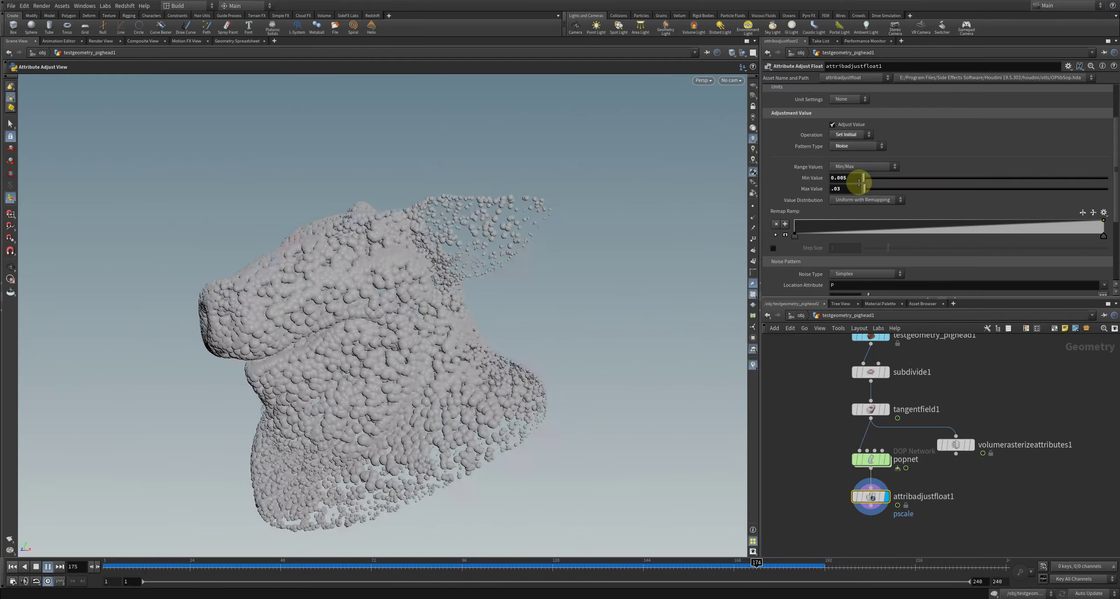
{"action": "key", "text": "Up"}
{"action": "scroll", "coordinate": [924, 199], "scroll_direction": "down", "scroll_amount": 2}
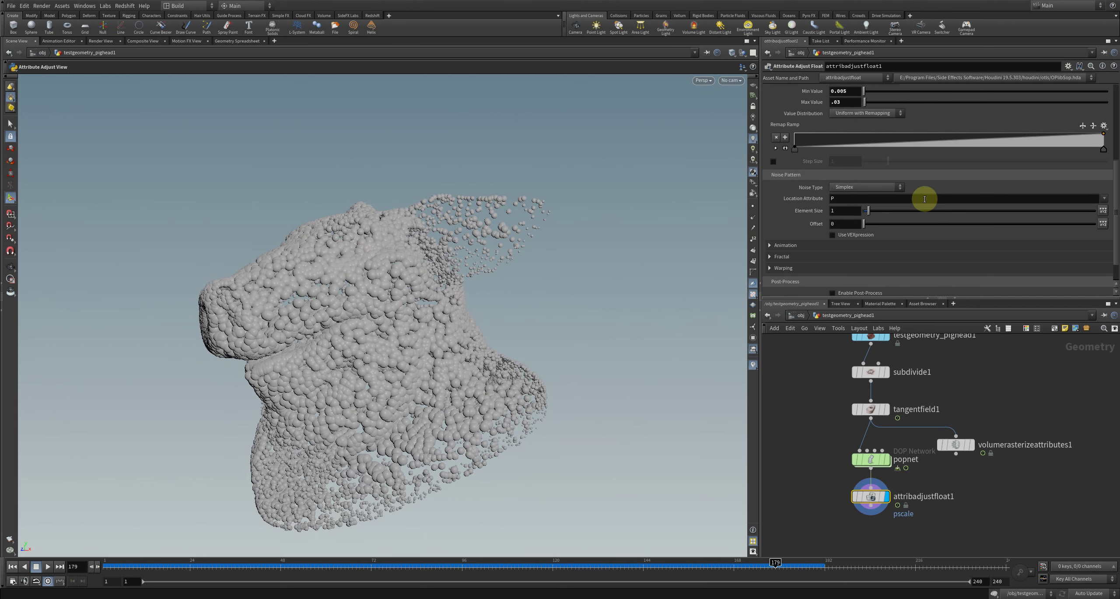
{"action": "scroll", "coordinate": [926, 224], "scroll_direction": "up", "scroll_amount": 3}
{"action": "scroll", "coordinate": [926, 224], "scroll_direction": "up", "scroll_amount": 3}
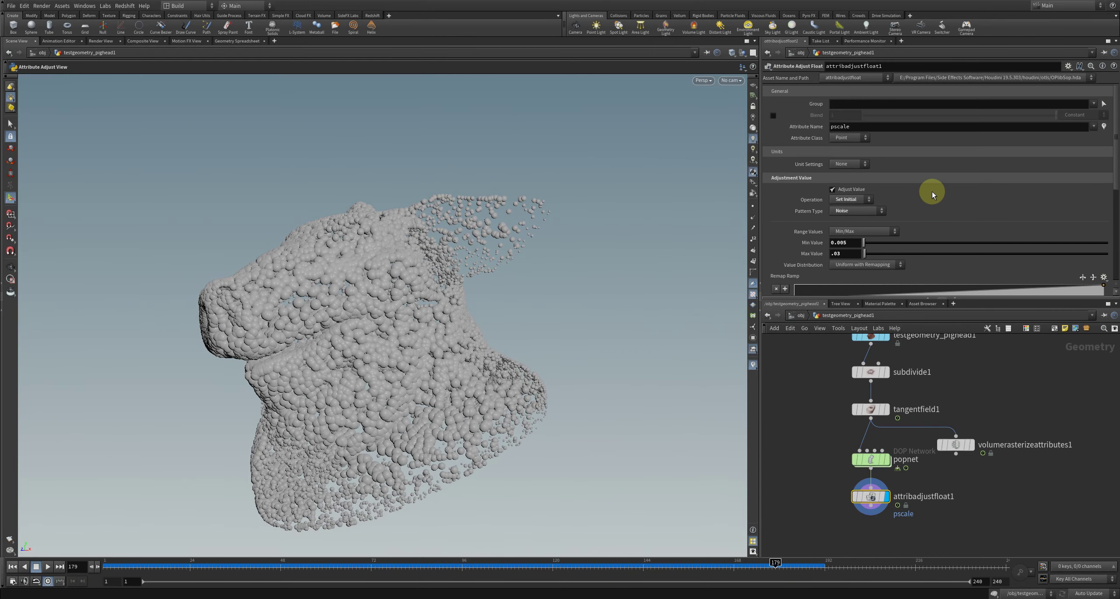
{"action": "scroll", "coordinate": [931, 205], "scroll_direction": "down", "scroll_amount": 3}
{"action": "scroll", "coordinate": [930, 220], "scroll_direction": "down", "scroll_amount": 3}
{"action": "scroll", "coordinate": [930, 221], "scroll_direction": "down", "scroll_amount": 1}
{"action": "key", "text": "Up"}
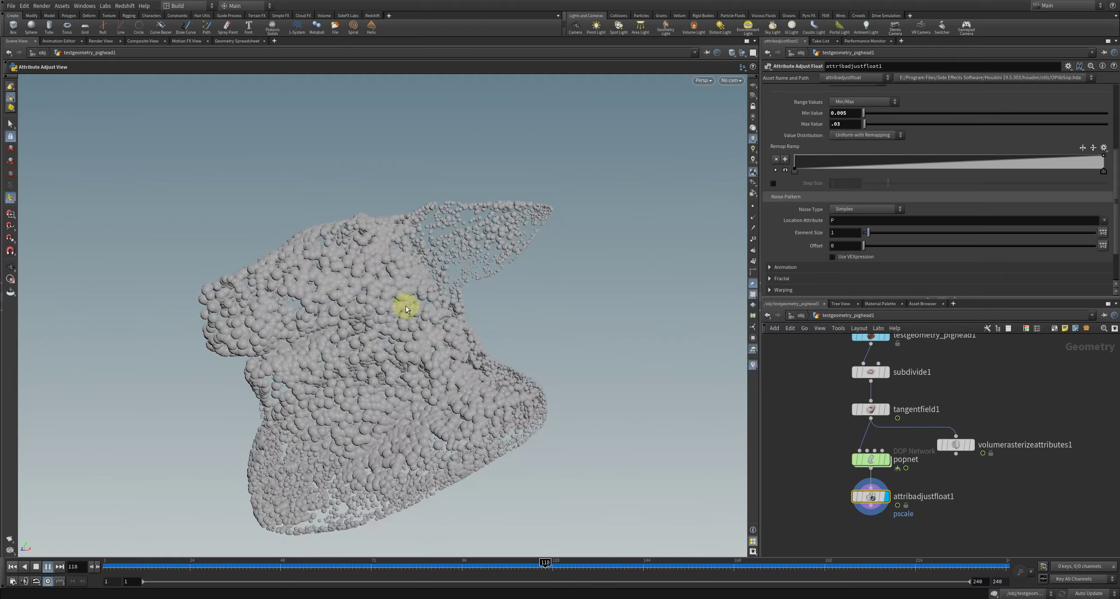
Step: Orbit around the pig-head particles and replay the simulation to inspect it
{"action": "key", "text": "Up"}
{"action": "mouse_move", "coordinate": [346, 306]}
{"action": "left_mouse_down"}
{"action": "mouse_move", "coordinate": [445, 311]}
{"action": "mouse_move", "coordinate": [427, 318]}
{"action": "mouse_move", "coordinate": [543, 296]}
{"action": "left_mouse_up"}
{"action": "key", "text": "Up"}
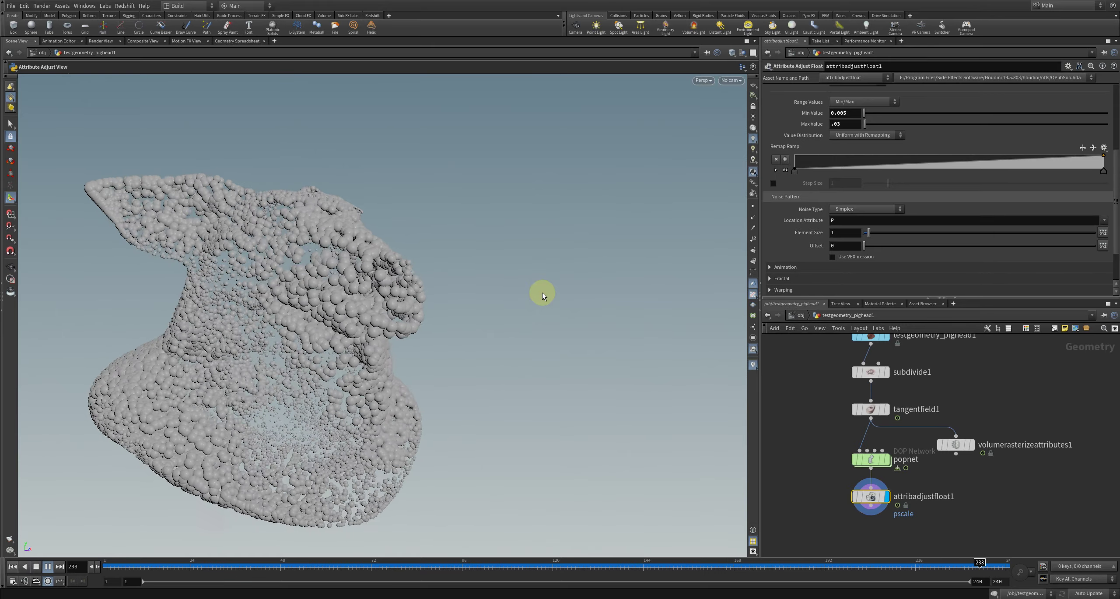
{"action": "key", "text": "Up"}
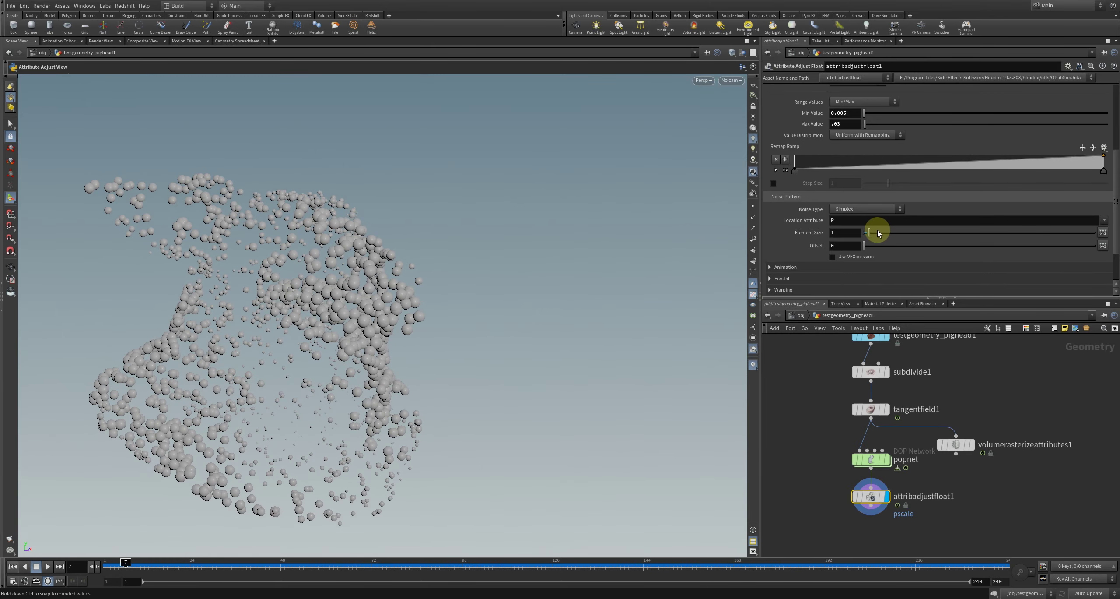
Step: Lower the noise Element Size to 0.7 and replay the simulation, orbiting to check the spheres
{"action": "middle_click_drag", "start_coordinate": [865, 231], "coordinate": [850, 230]}
{"action": "left_click_drag", "start_coordinate": [530, 286], "coordinate": [471, 288], "text": "alt"}
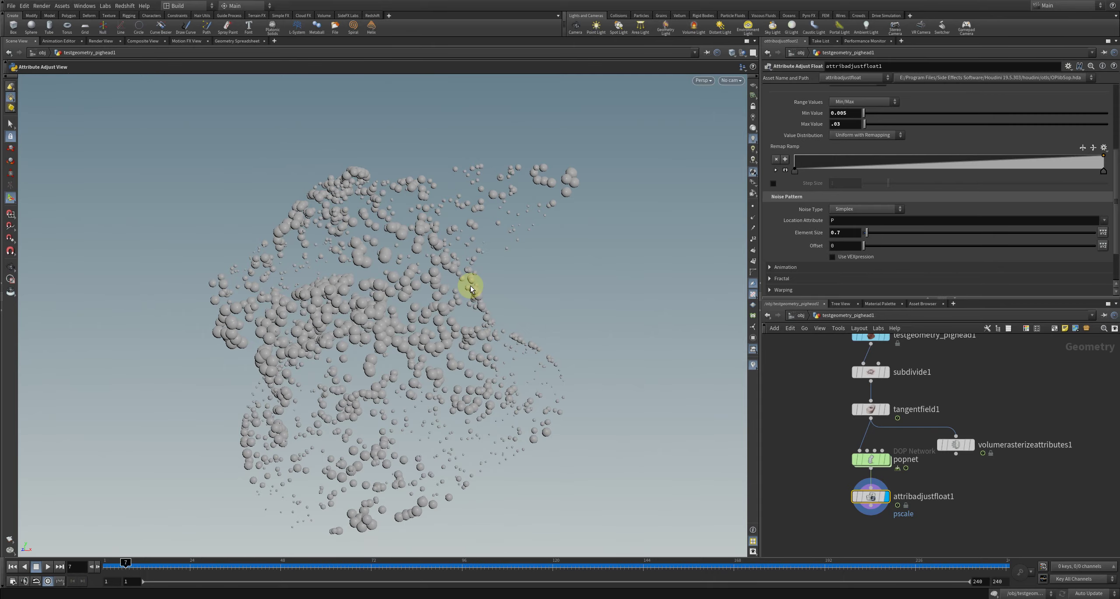
{"action": "key", "text": "Up"}
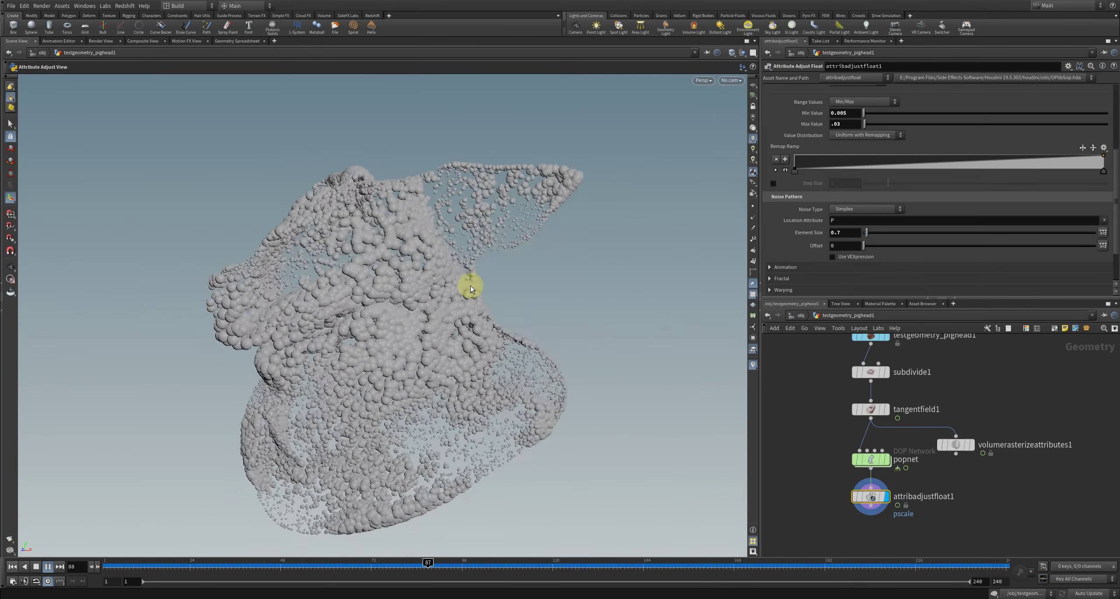
{"action": "key", "text": "Up"}
{"action": "key", "text": "Escape"}
{"action": "mouse_move", "coordinate": [475, 289]}
{"action": "left_mouse_down"}
{"action": "mouse_move", "coordinate": [396, 272]}
{"action": "mouse_move", "coordinate": [543, 283]}
{"action": "mouse_move", "coordinate": [605, 300]}
{"action": "mouse_move", "coordinate": [520, 293]}
{"action": "left_mouse_up"}
{"action": "key", "text": "Return"}
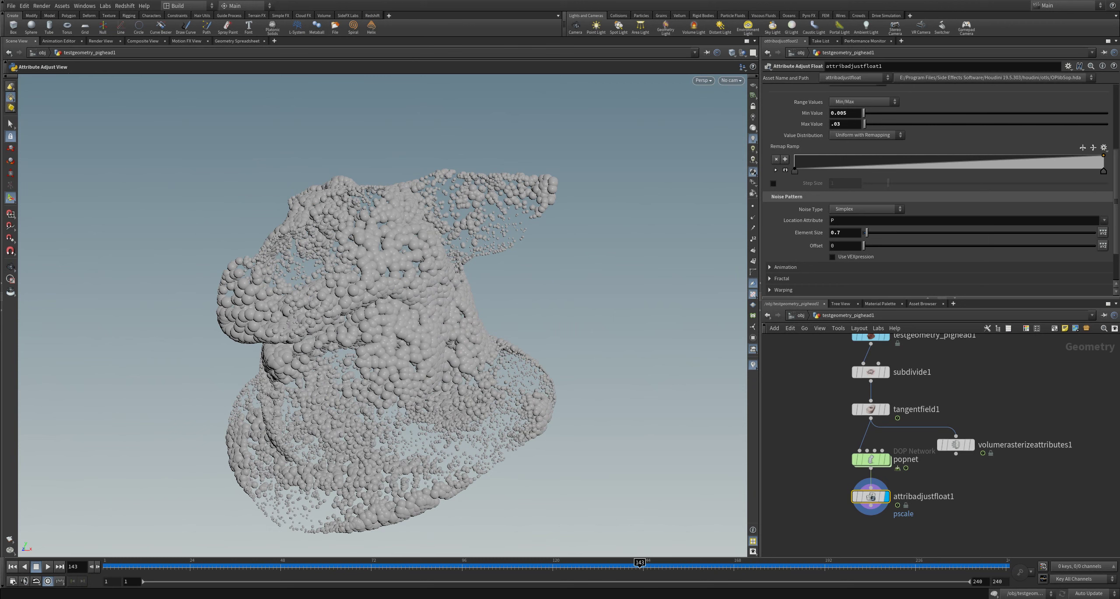